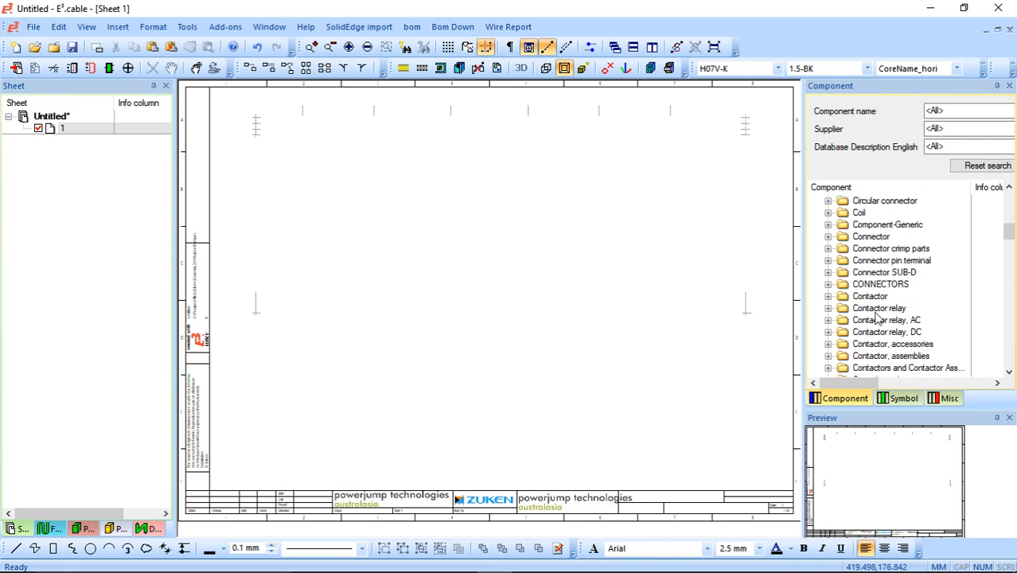
# Step: Locate the Circuit-breaker folder in the component database and expand it
pyautogui.scroll(-3, 882, 294)
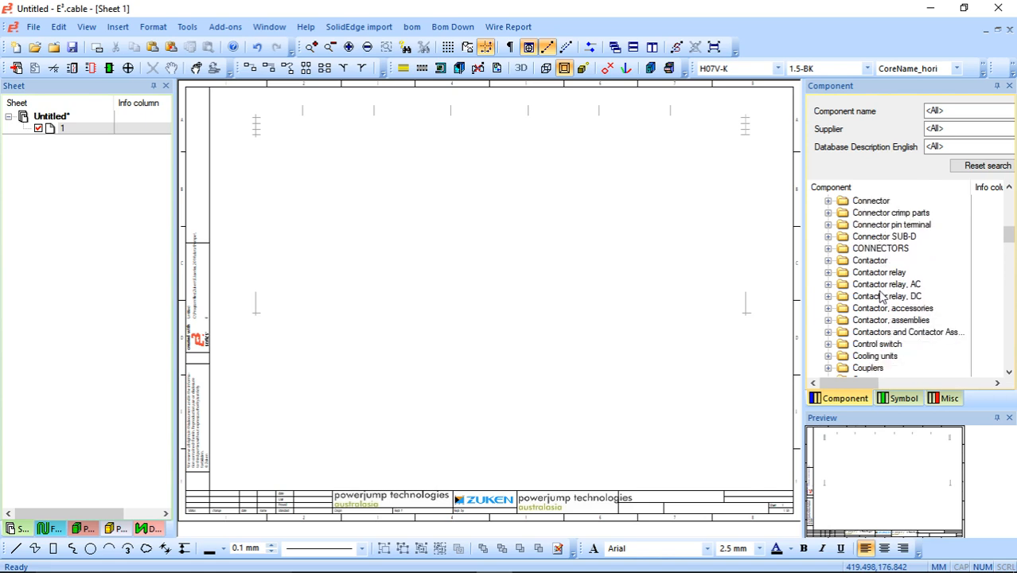
pyautogui.scroll(-3, 879, 317)
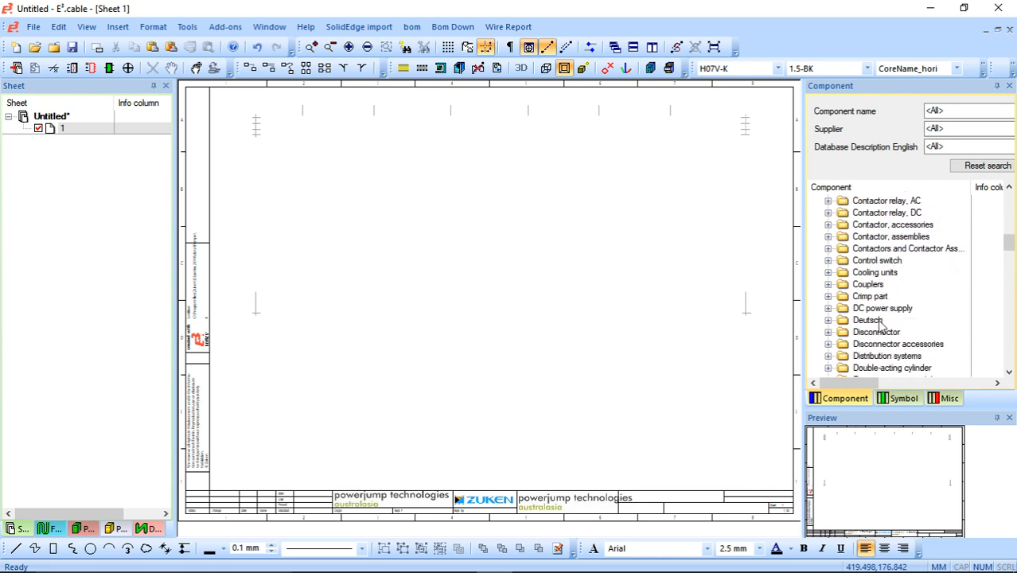
pyautogui.scroll(6, 867, 318)
pyautogui.scroll(2, 869, 321)
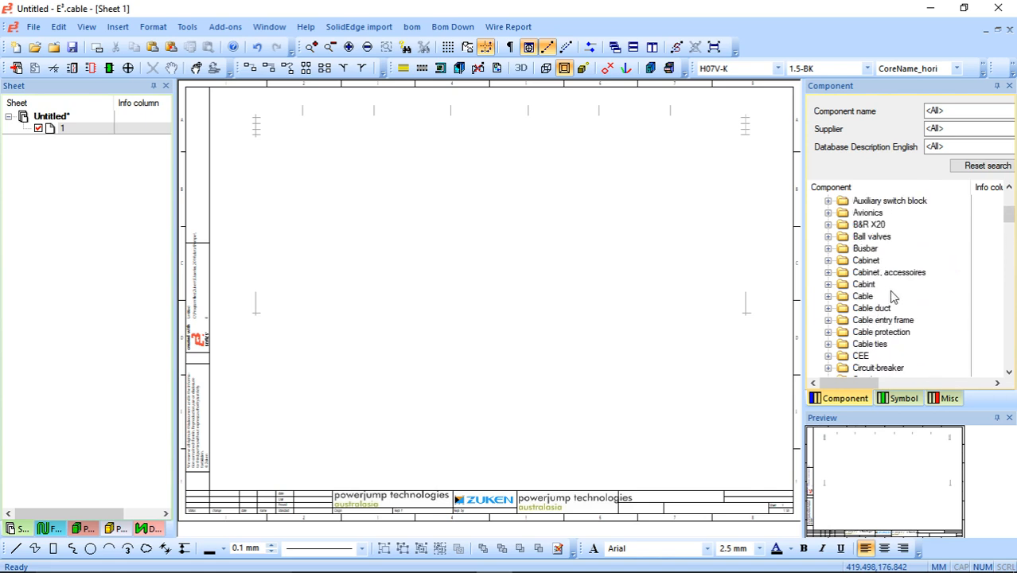
pyautogui.scroll(-3, 893, 303)
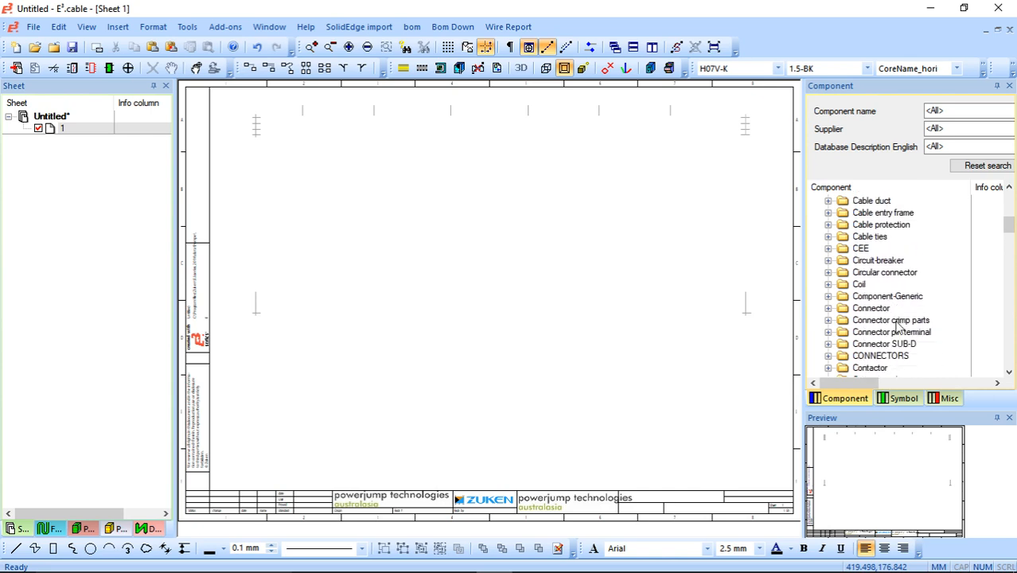
pyautogui.scroll(1, 892, 326)
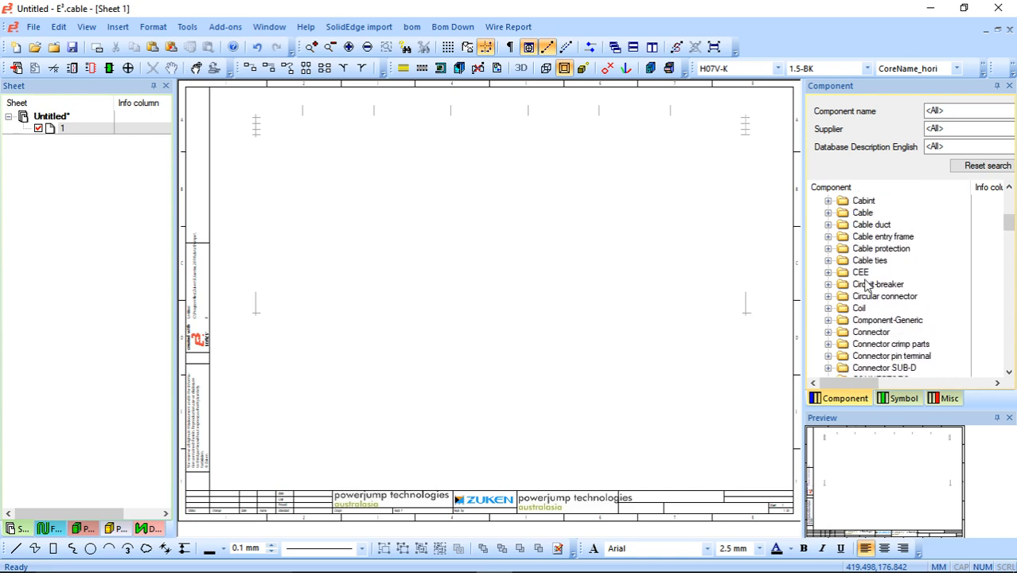
pyautogui.click(868, 284)
pyautogui.click(828, 284)
# Step: Browse the circuit-breaker part entries and widen the visible part of the Info column
pyautogui.scroll(-1, 897, 265)
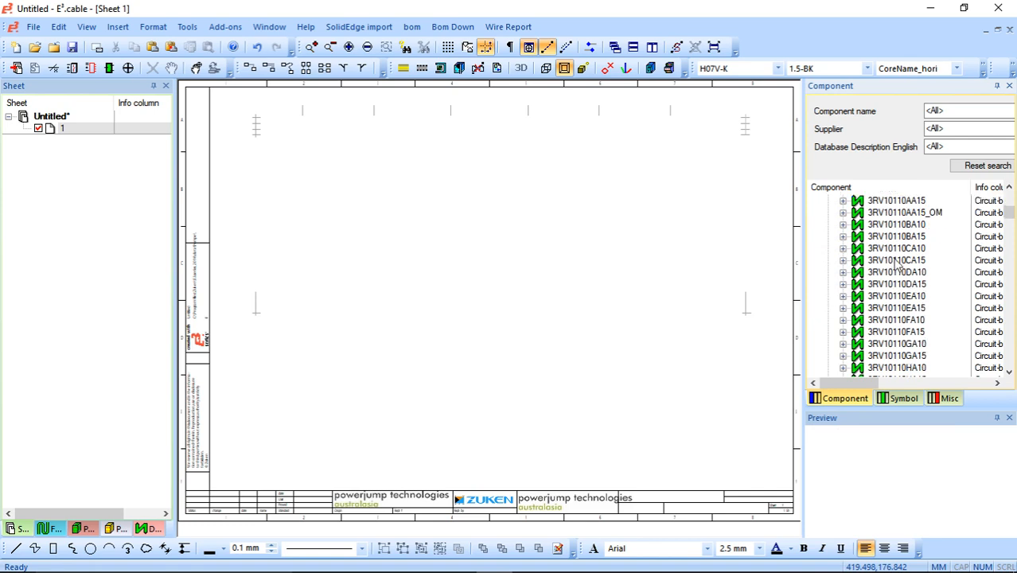
pyautogui.scroll(-5, 896, 262)
pyautogui.scroll(5, 888, 292)
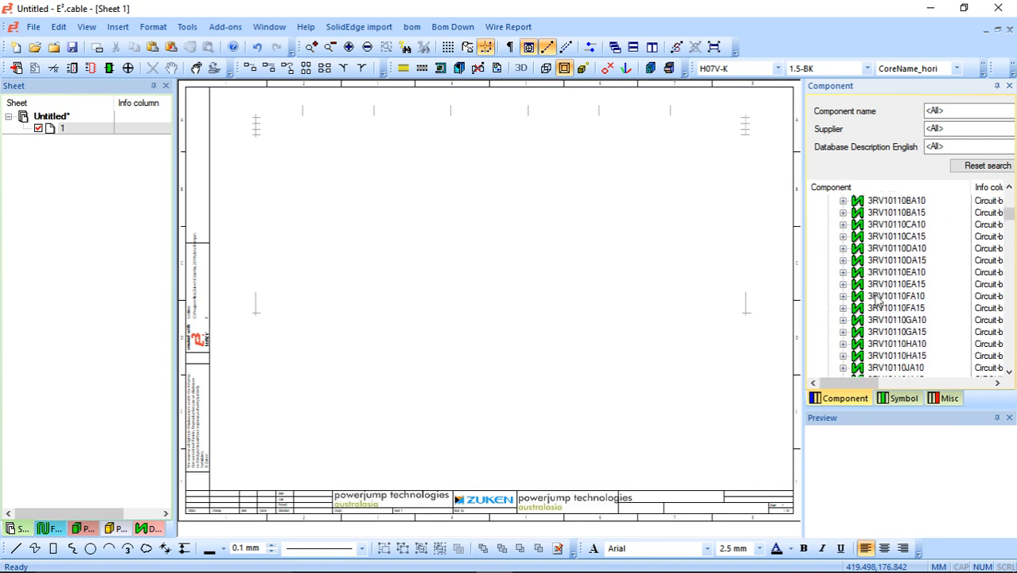
pyautogui.scroll(5, 878, 301)
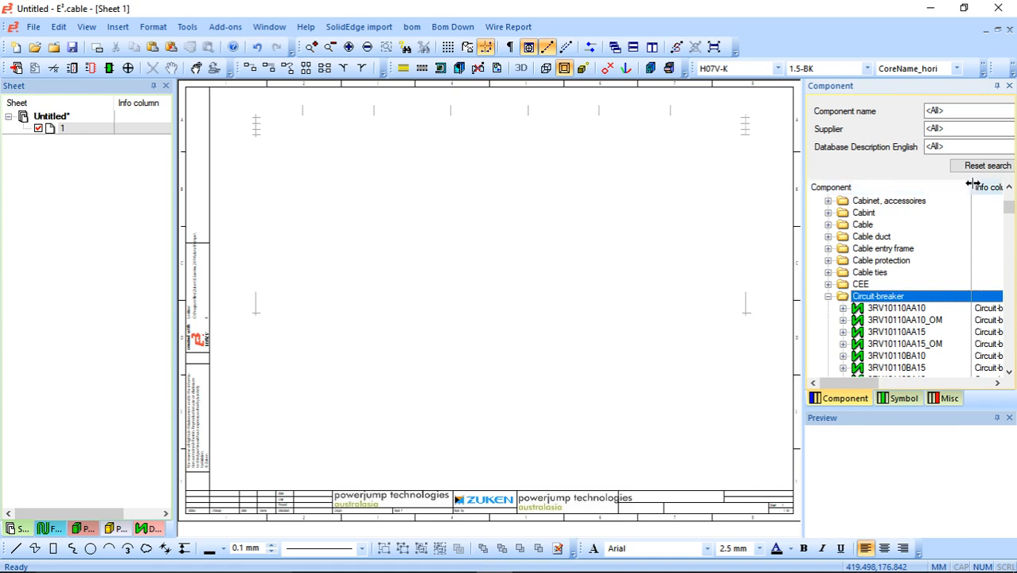
pyautogui.moveTo(952, 184); pyautogui.dragTo(952, 185)
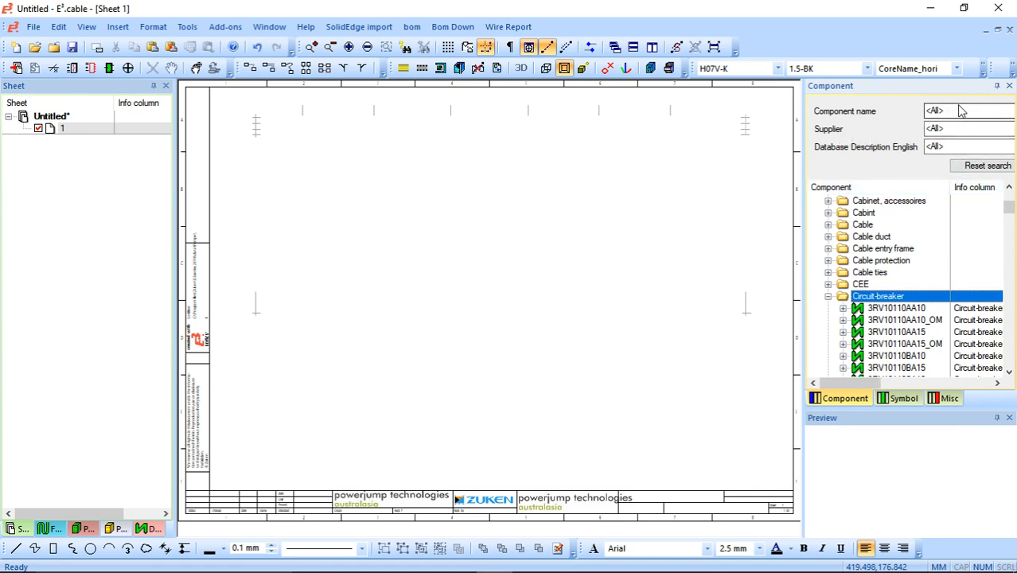
# Step: Review the available search criteria in the Component Search Configuration and cancel it
pyautogui.click(960, 129)
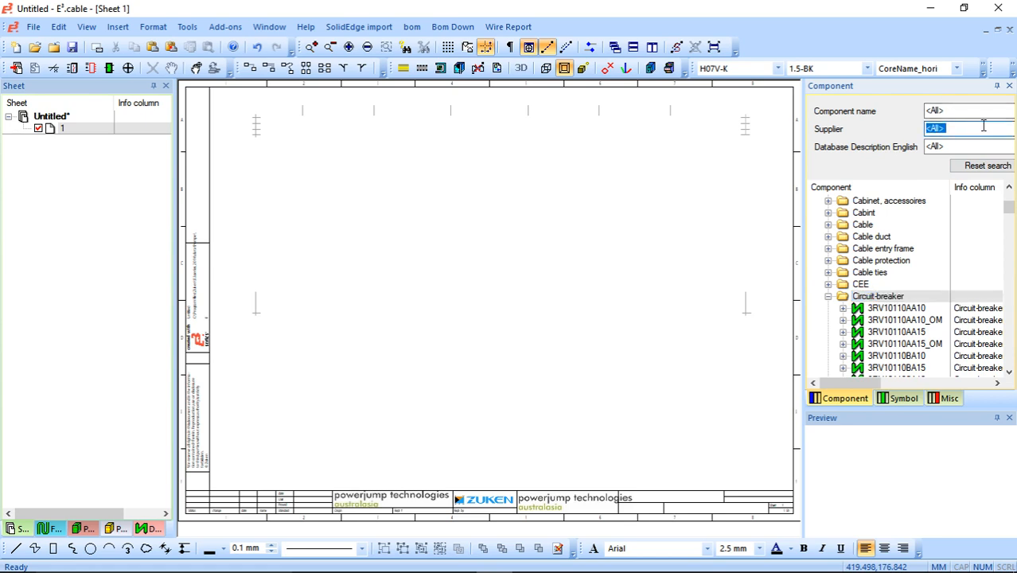
pyautogui.rightClick(888, 157)
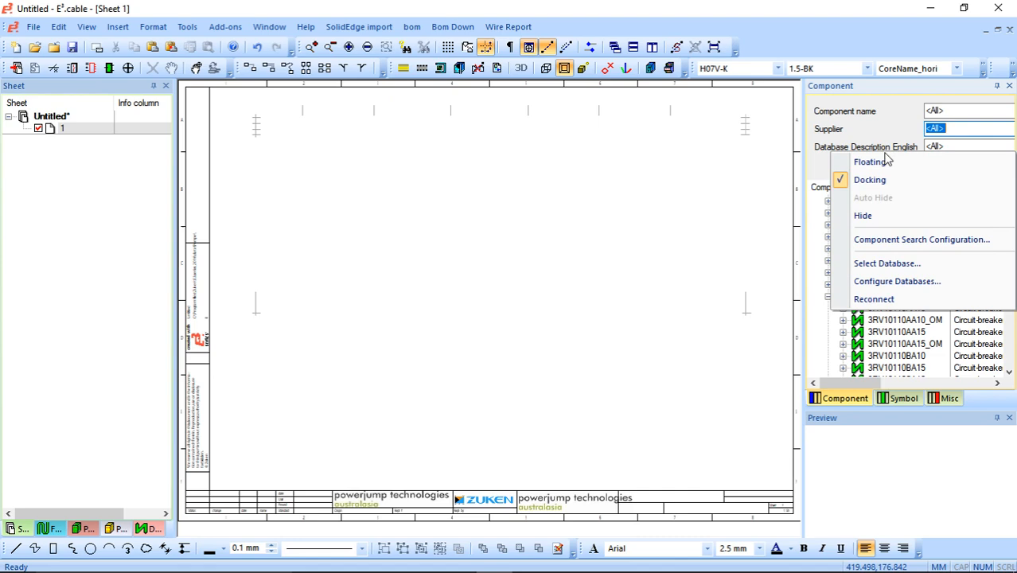
pyautogui.click(921, 240)
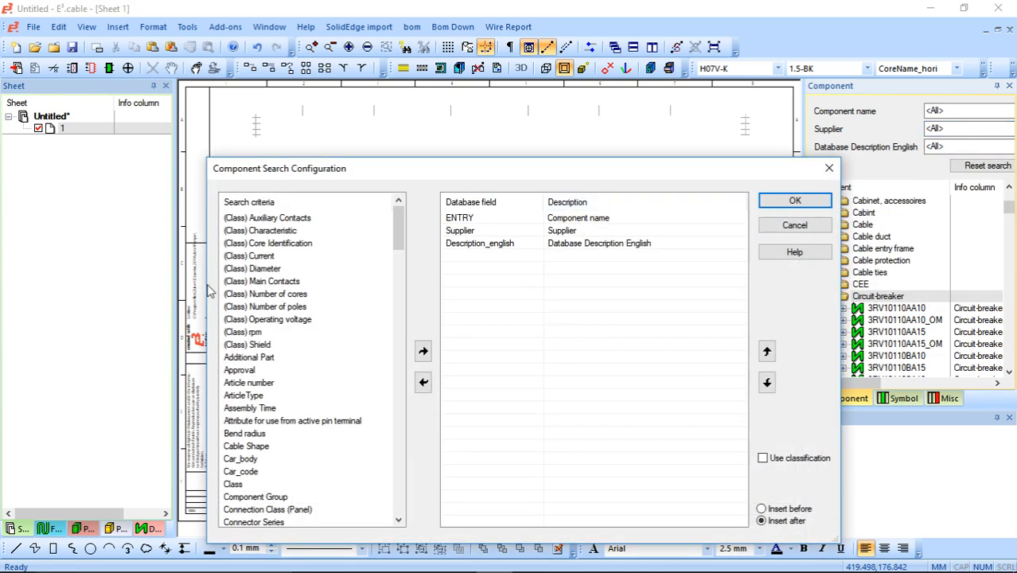
pyautogui.scroll(-15, 309, 341)
pyautogui.scroll(-20, 309, 341)
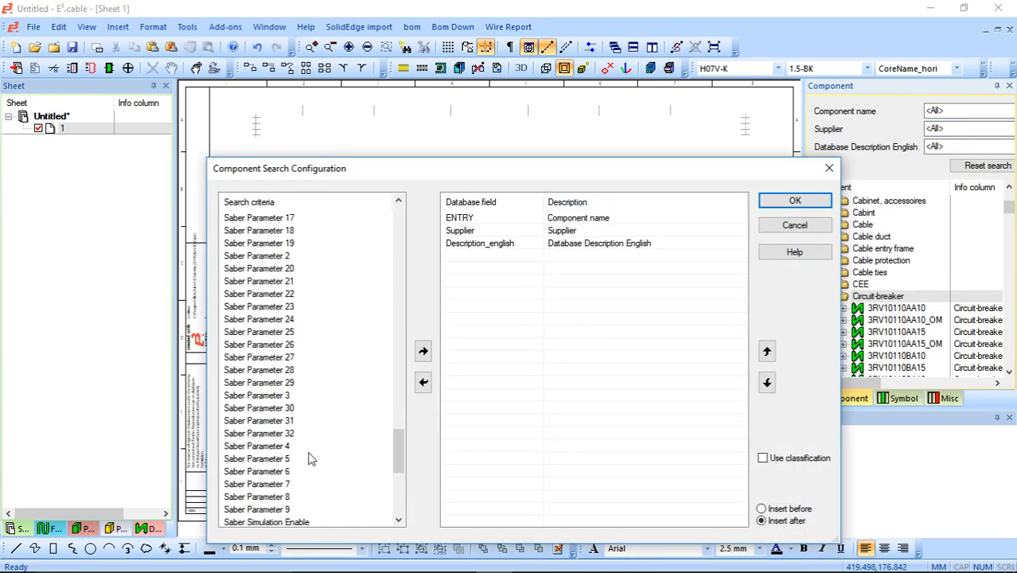
pyautogui.scroll(20, 295, 486)
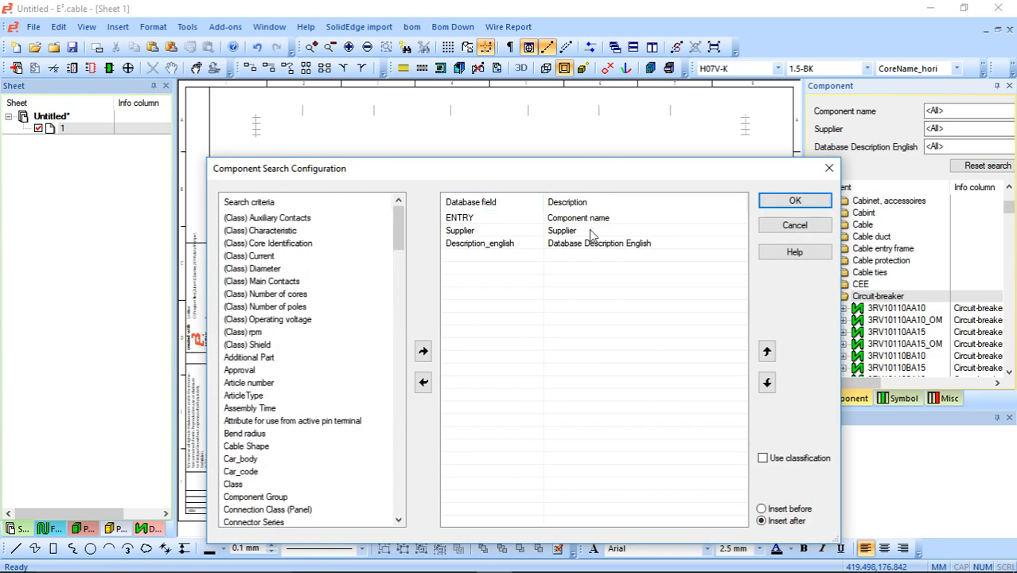
pyautogui.click(792, 225)
# Step: Expand circuit breaker 3RV10110AA10 and preview its ZUK07-13-23 schematic symbol and its M_3RV1011 panel model
pyautogui.click(927, 311)
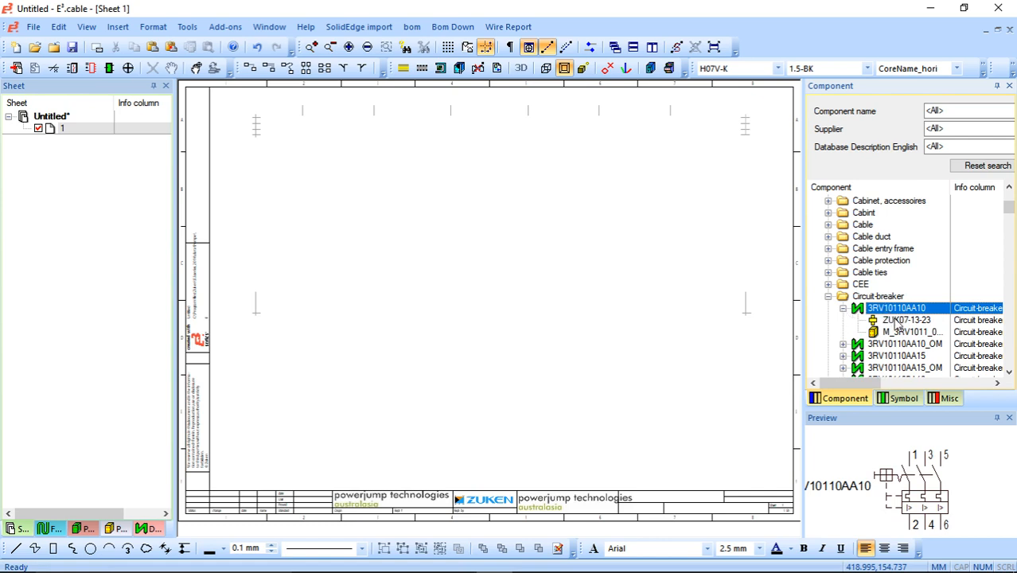
pyautogui.click(901, 322)
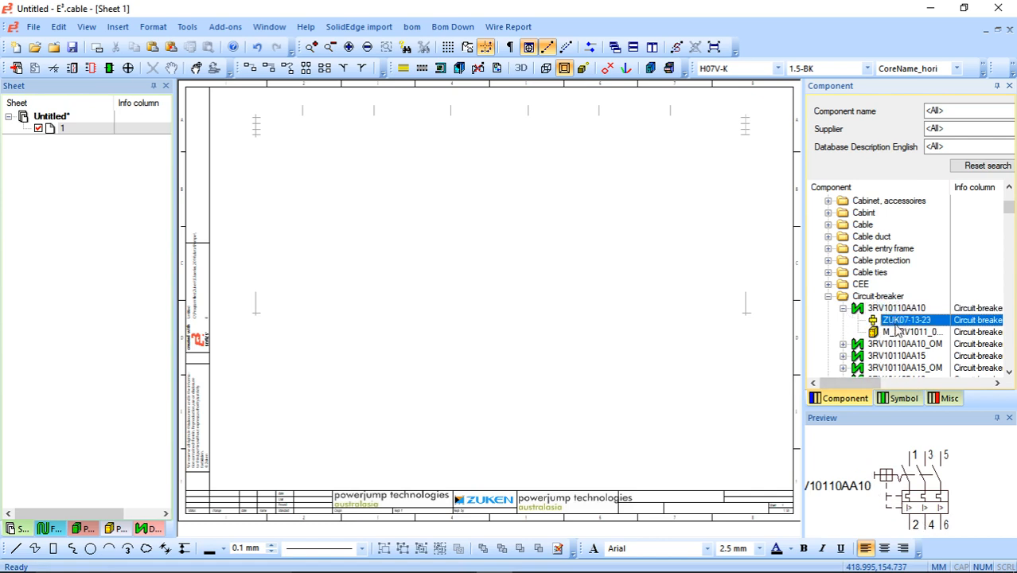
pyautogui.click(897, 333)
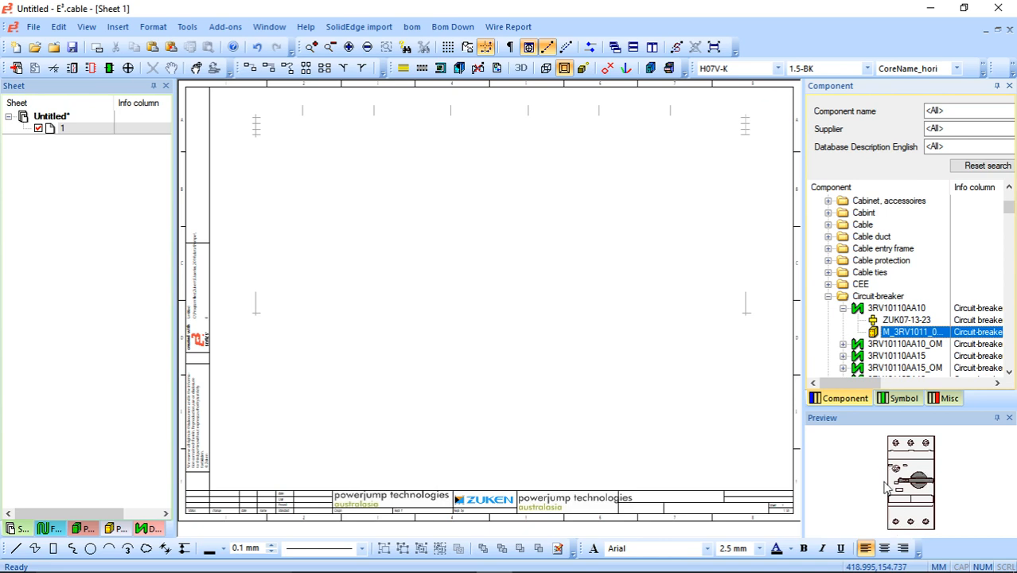
# Step: Place circuit breaker 3RV10110AA10 in the upper-left area of the sheet
pyautogui.click(899, 309)
pyautogui.rightClick(906, 313)
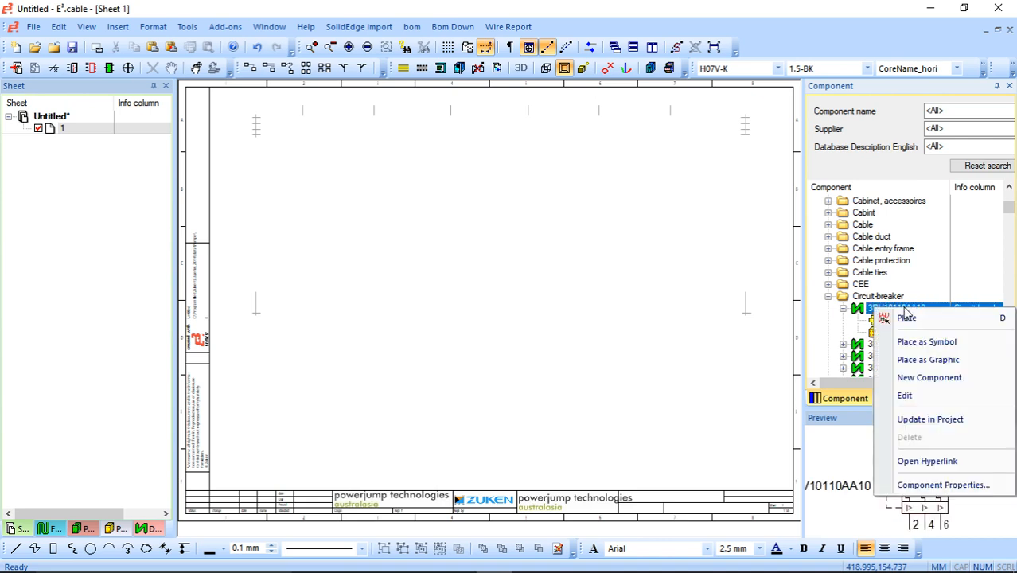
pyautogui.click(864, 304)
pyautogui.moveTo(884, 316); pyautogui.dragTo(299, 209)
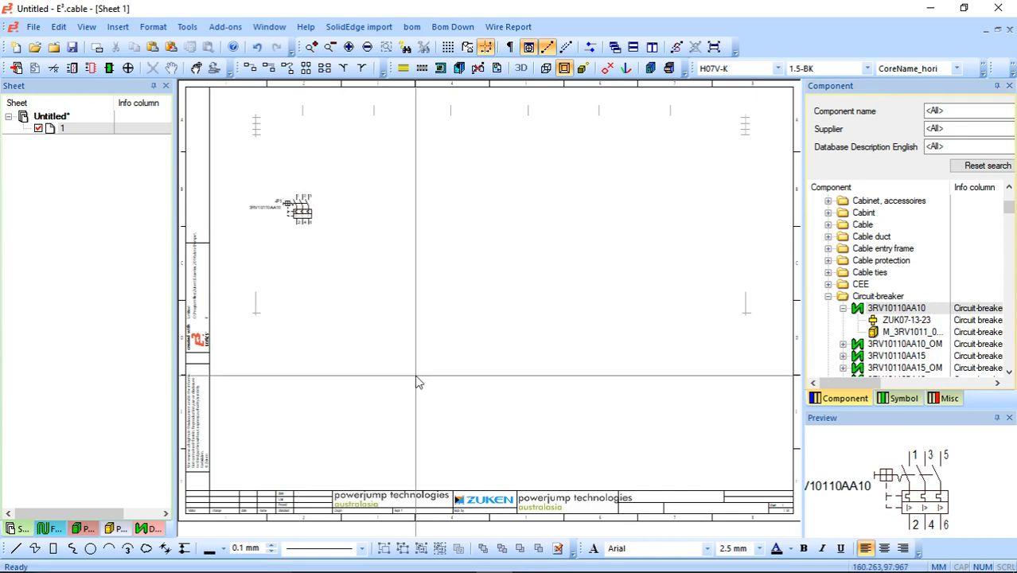
# Step: Shift breaker -F1 slightly up and left, and place a second 3RV10110AA10 level with it, spaced to its right
pyautogui.scroll(3, 236, 169)
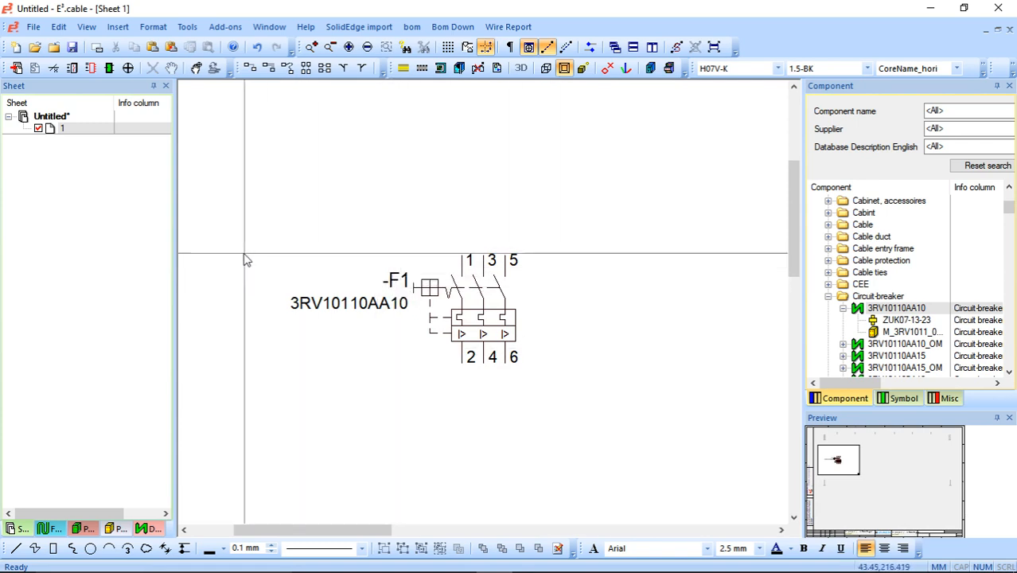
pyautogui.moveTo(457, 307); pyautogui.dragTo(418, 288)
pyautogui.moveTo(878, 311); pyautogui.dragTo(698, 212)
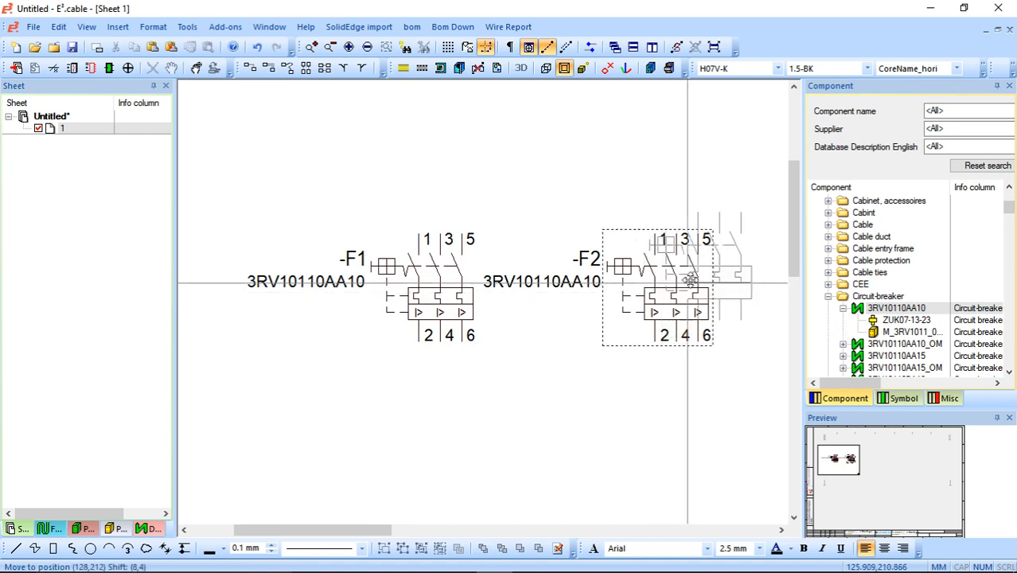
pyautogui.moveTo(698, 260); pyautogui.dragTo(698, 295)
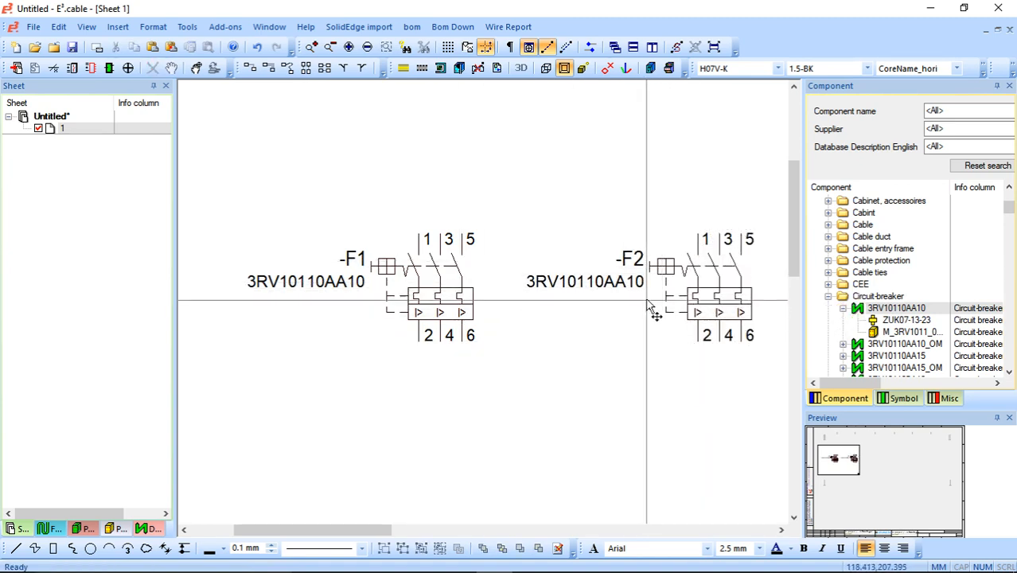
# Step: Try to rename device -F2 as -F1
pyautogui.click(633, 259)
pyautogui.press('F2')
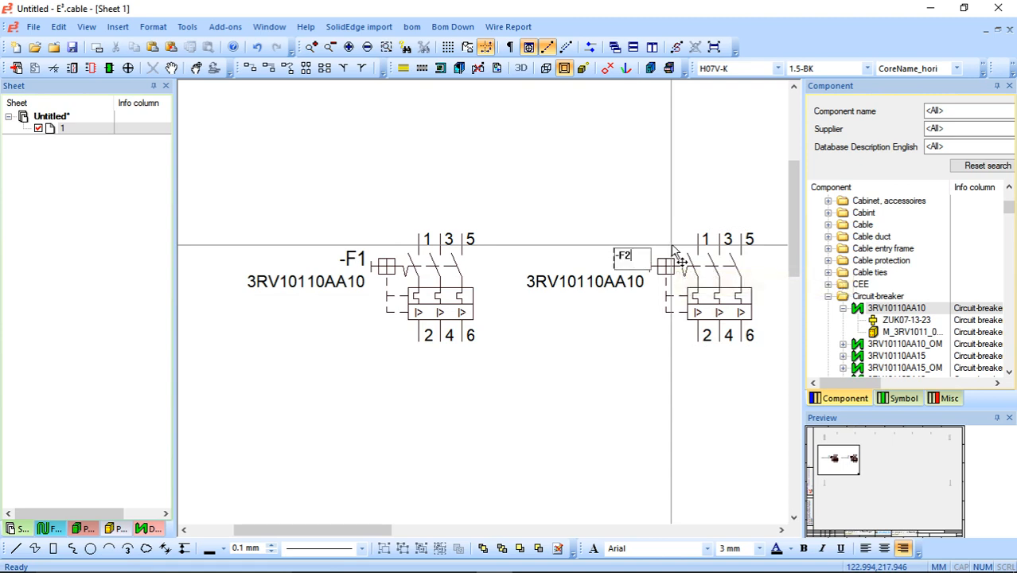
pyautogui.press('Return')
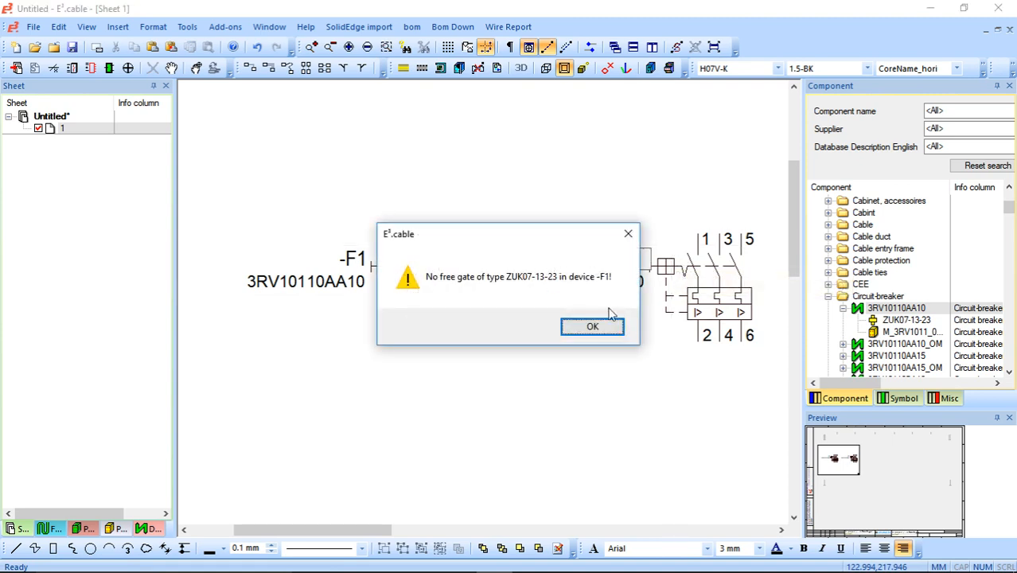
pyautogui.click(628, 235)
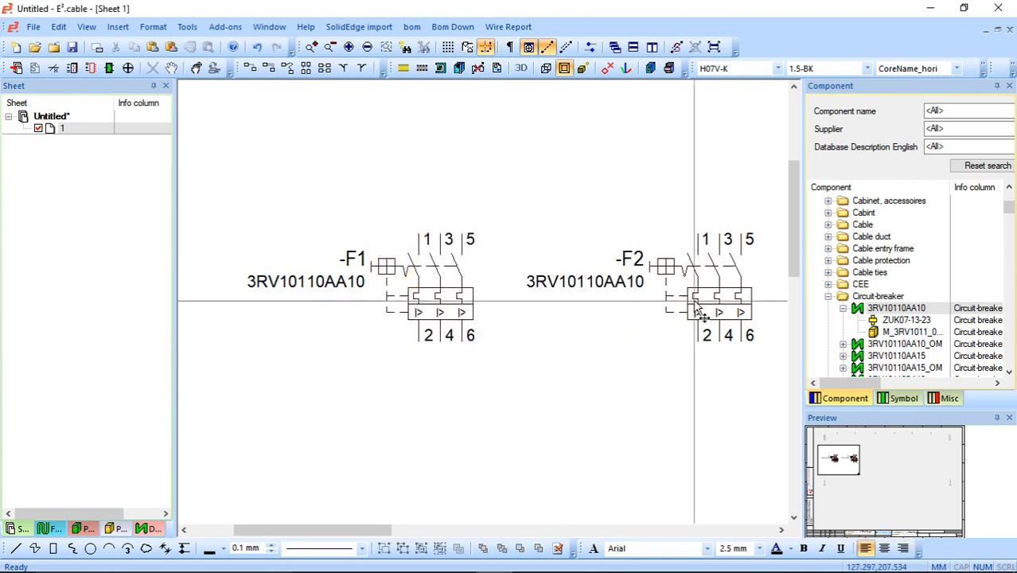
# Step: Move breaker -F2 slightly farther to the right, keeping it level with -F1
pyautogui.click(729, 297)
pyautogui.moveTo(729, 297); pyautogui.dragTo(751, 297)
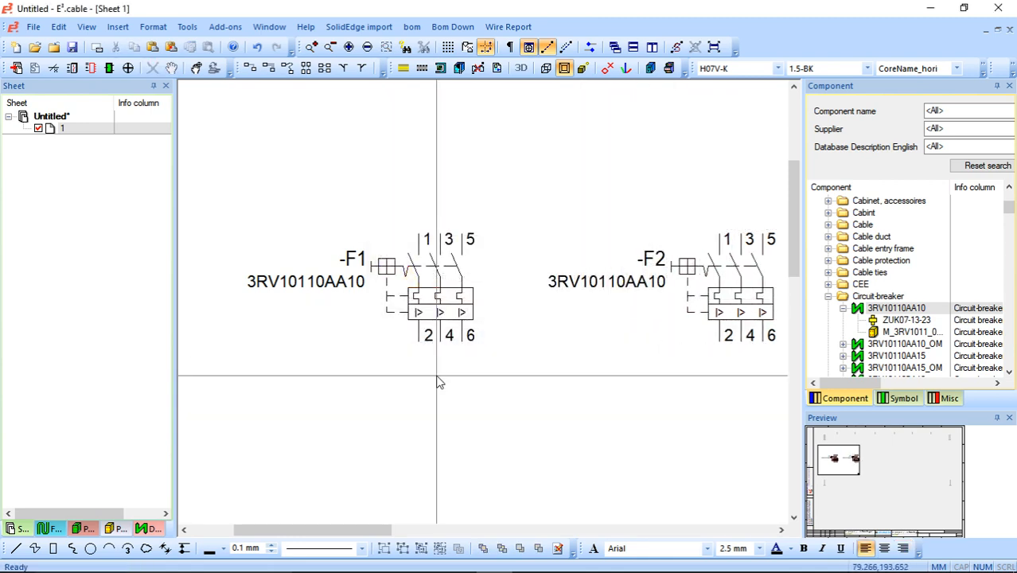
# Step: Expand circuit breaker 3RV10110AA15, preview its S00227 contact, and place its ZUK07-13-18 symbol on the sheet below -F2
pyautogui.scroll(-3, 438, 378)
pyautogui.scroll(-1, 843, 325)
pyautogui.click(843, 320)
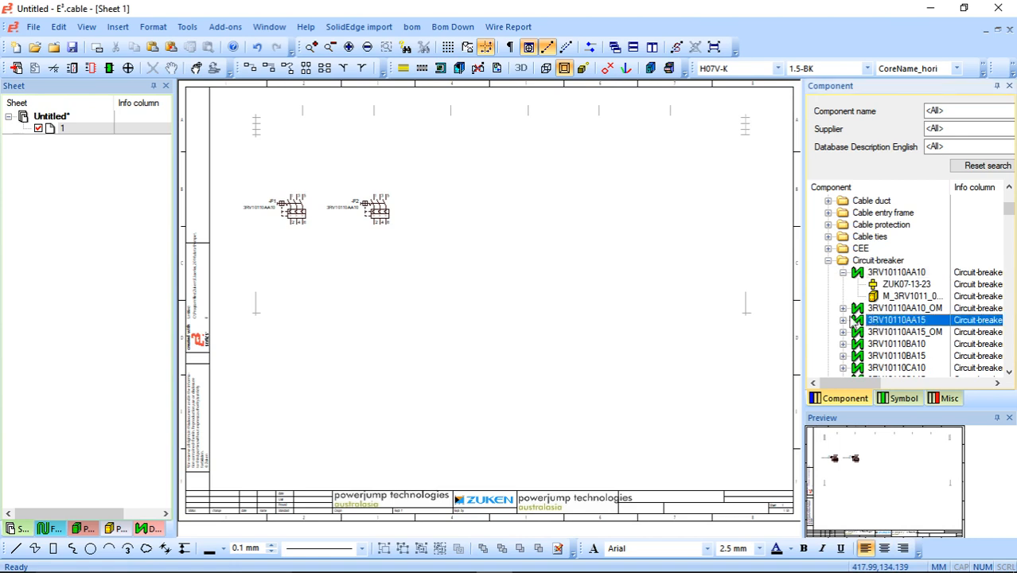
pyautogui.scroll(-1, 883, 330)
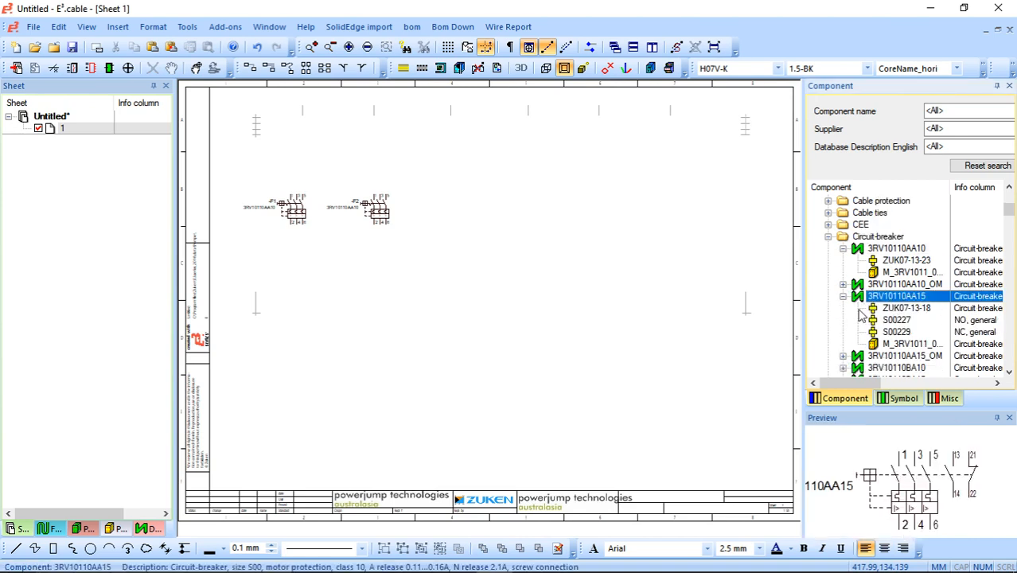
pyautogui.click(895, 320)
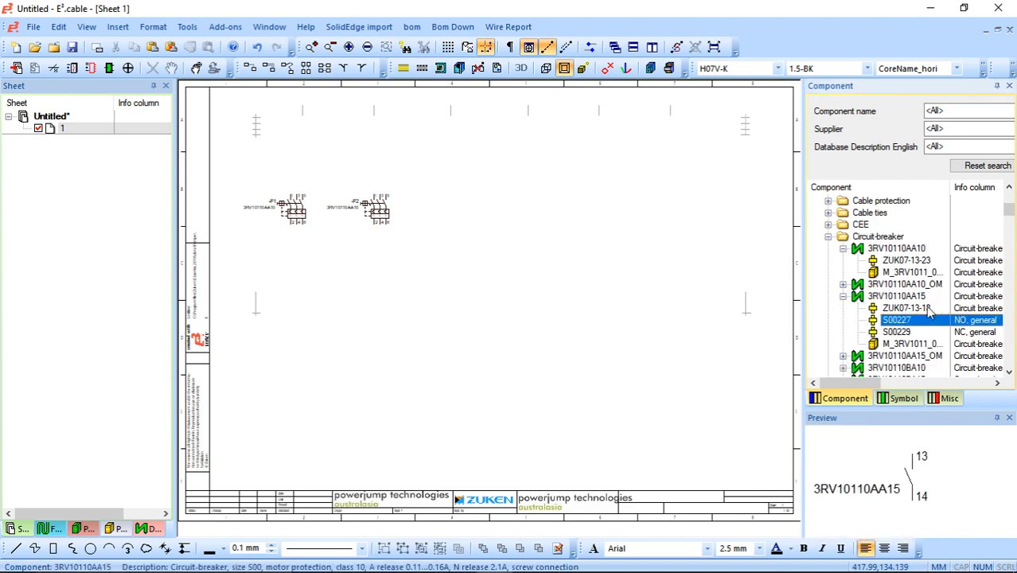
pyautogui.moveTo(924, 308); pyautogui.dragTo(361, 284)
pyautogui.moveTo(298, 249); pyautogui.dragTo(569, 369, button='middle')
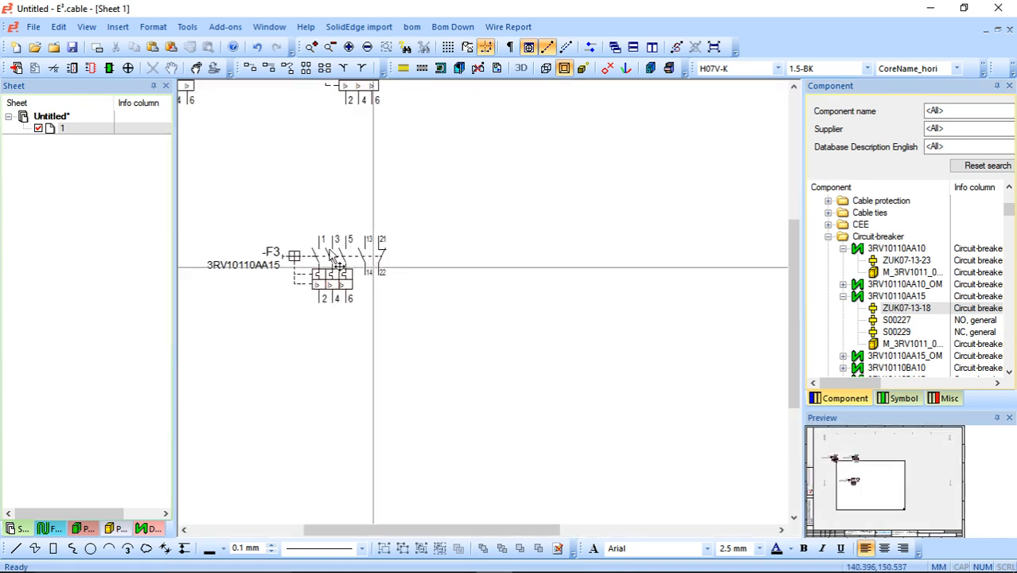
# Step: Draw one connection line down from pin 2 and another up from pin 3 of breaker -F3
pyautogui.moveTo(459, 530); pyautogui.dragTo(446, 531)
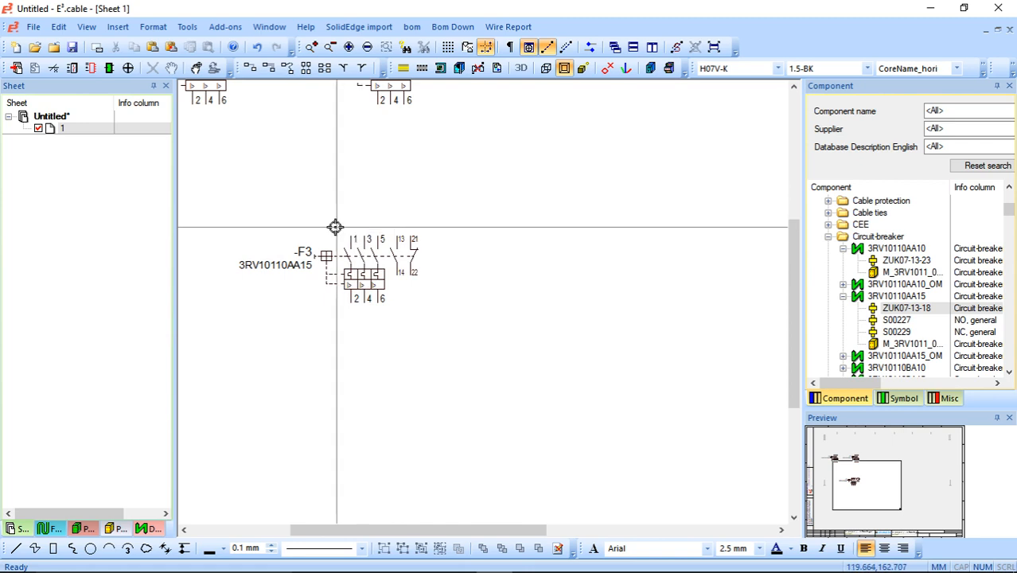
pyautogui.scroll(3, 368, 267)
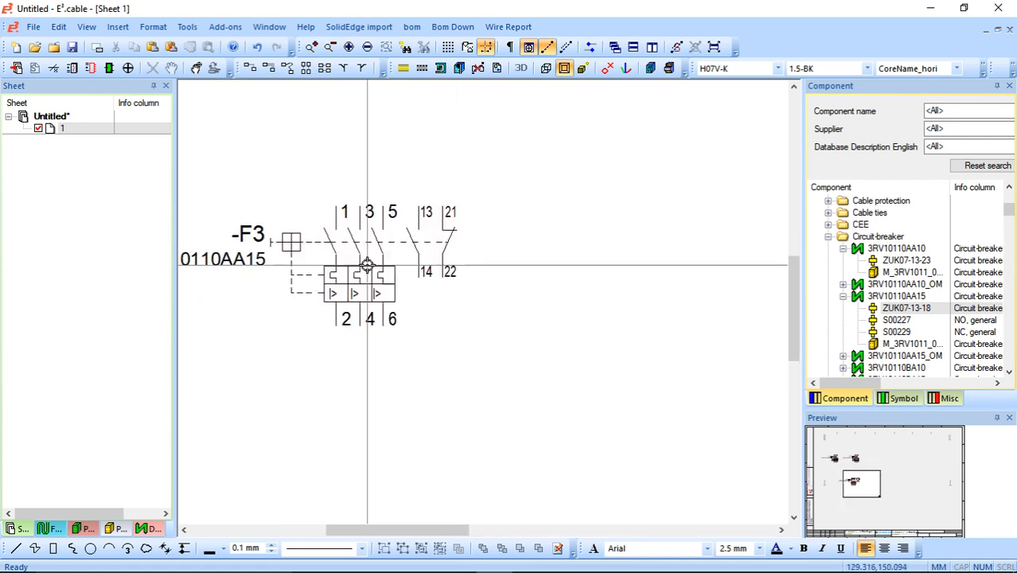
pyautogui.scroll(1, 368, 268)
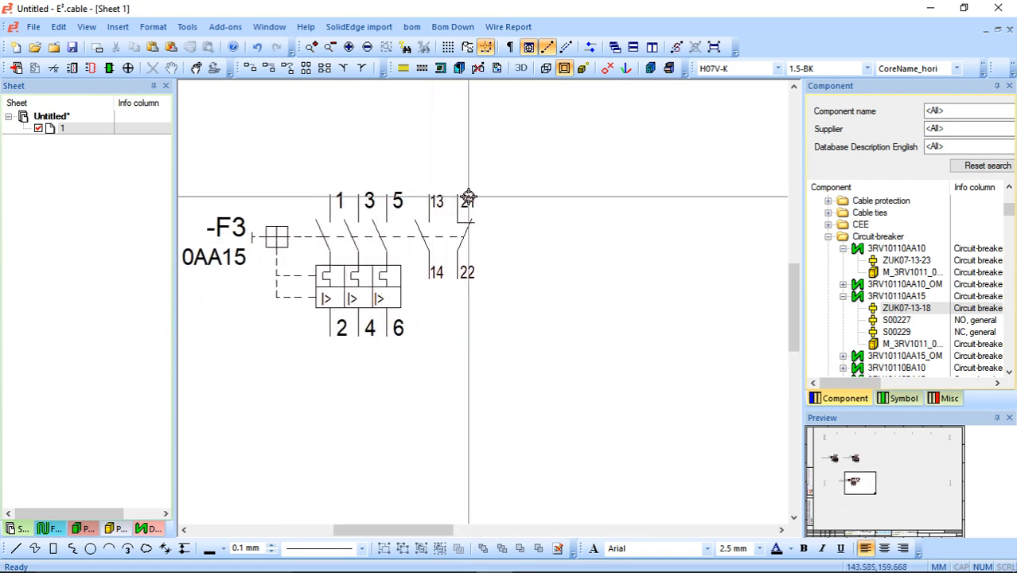
pyautogui.click(332, 441)
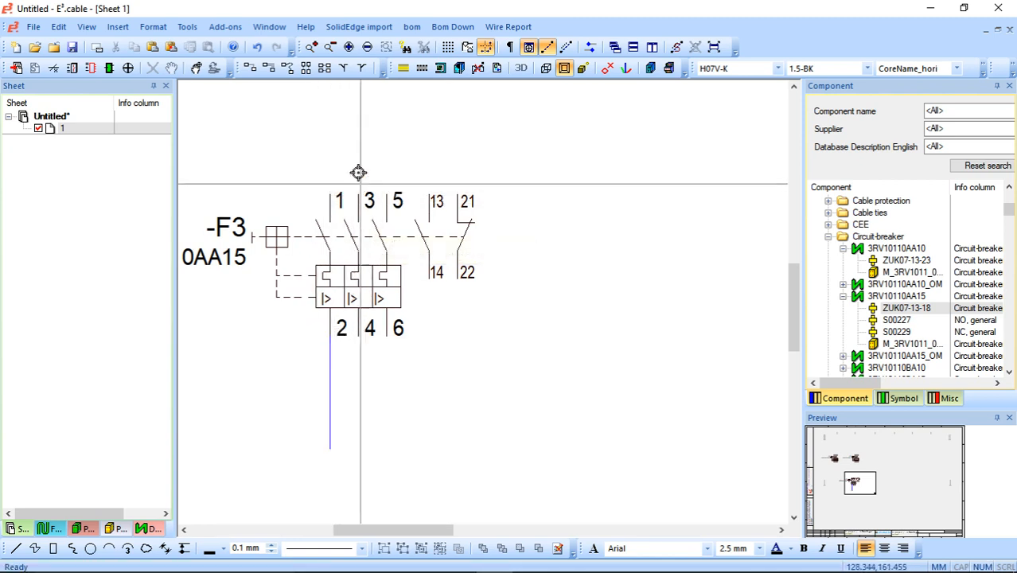
pyautogui.click(358, 138)
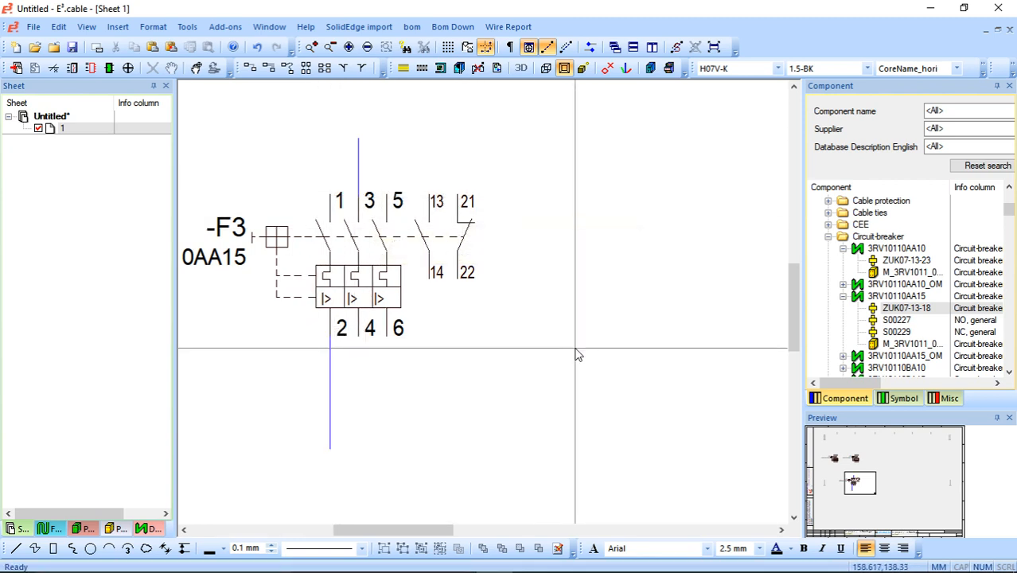
# Step: Expand device -F3 in the project's device tree and place its contacts S00227 (13,14) and S00229 (21,22) beside the breaker
pyautogui.click(149, 528)
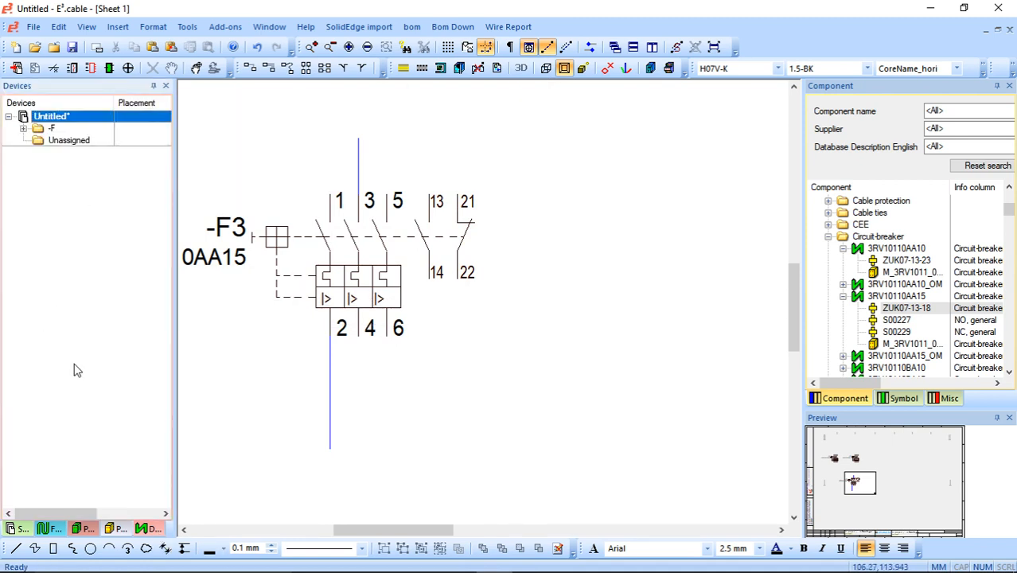
pyautogui.doubleClick(45, 131)
pyautogui.doubleClick(66, 164)
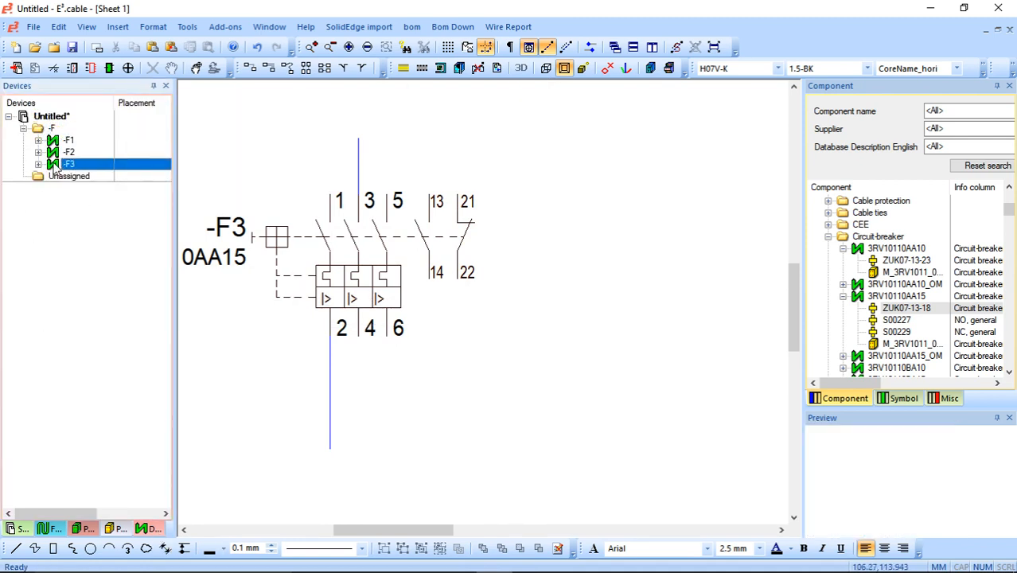
pyautogui.click(83, 191)
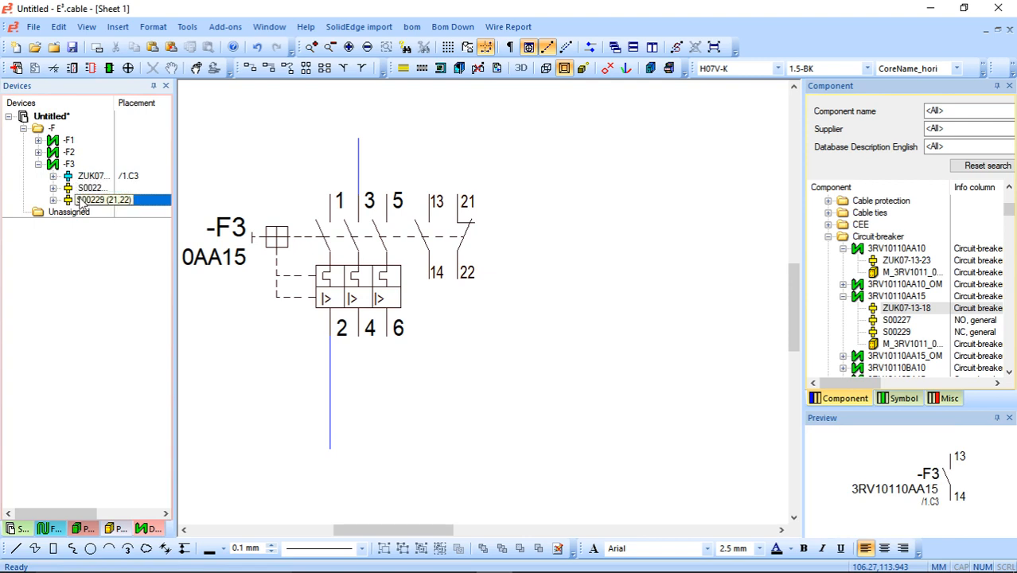
pyautogui.moveTo(80, 191); pyautogui.dragTo(669, 226)
pyautogui.moveTo(83, 200); pyautogui.dragTo(748, 456)
pyautogui.moveTo(427, 530); pyautogui.dragTo(450, 530)
pyautogui.moveTo(556, 282); pyautogui.dragTo(654, 220)
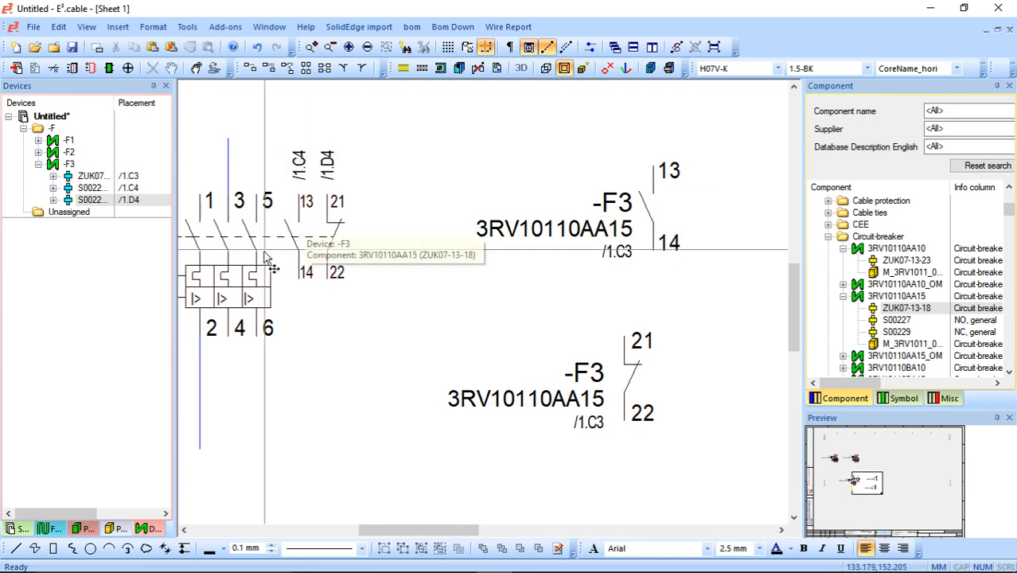
# Step: Raise the device label of contact 13/14, move that contact up the sheet, and shift contact 21/22 farther right
pyautogui.moveTo(597, 204)
pyautogui.mouseDown()
pyautogui.moveTo(613, 180)
pyautogui.moveTo(609, 200)
pyautogui.mouseUp()
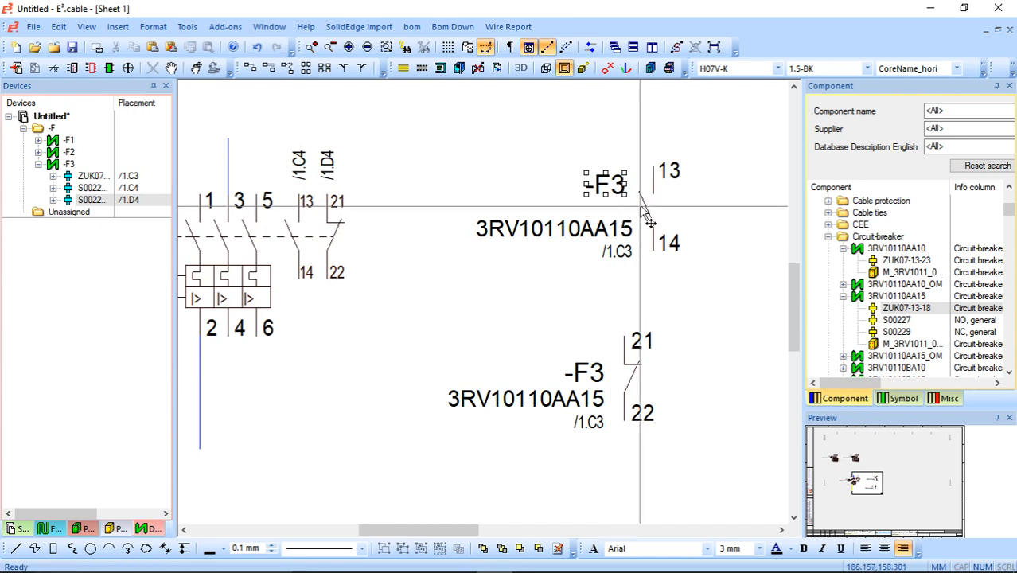
pyautogui.click(641, 204)
pyautogui.moveTo(659, 236); pyautogui.dragTo(654, 151)
pyautogui.moveTo(635, 390); pyautogui.dragTo(719, 361)
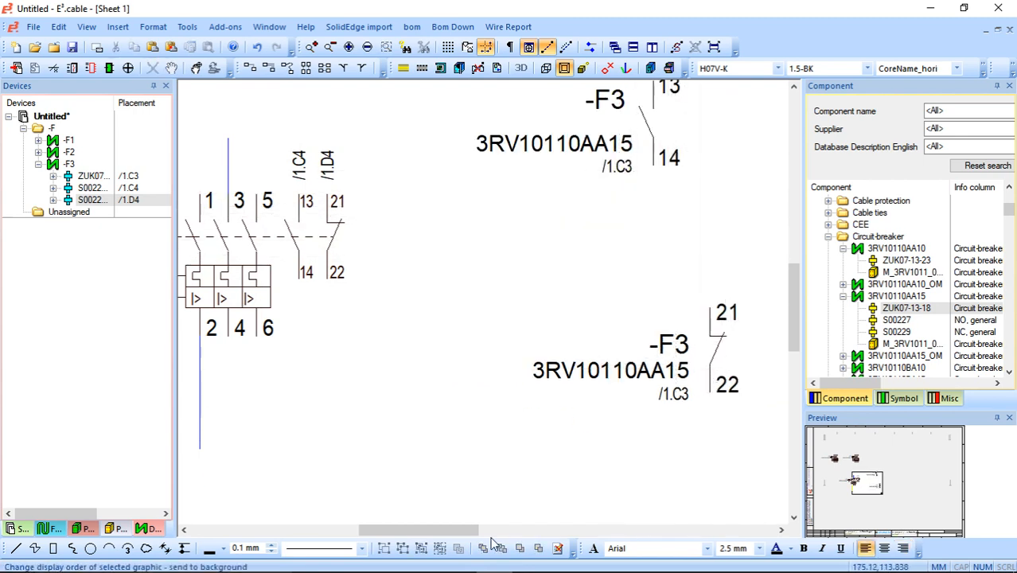
pyautogui.rightClick(716, 374)
pyautogui.moveTo(752, 384)
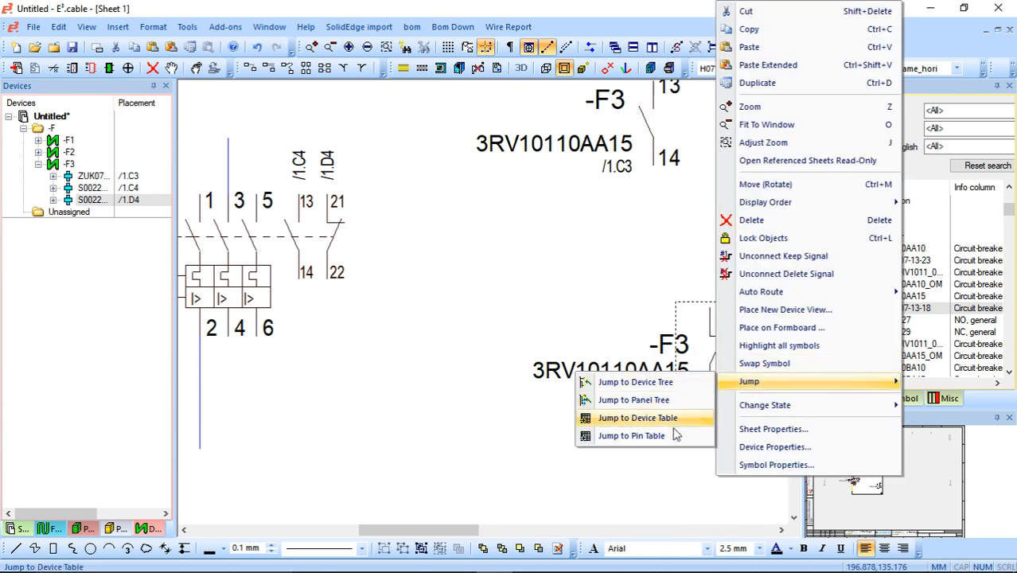
pyautogui.press('Escape')
# Step: Move contact 21/22 of -F3 to sheet zone C7 and contact 13/14 to zone B6, well away from the main breaker
pyautogui.press('o')
pyautogui.moveTo(473, 311); pyautogui.dragTo(690, 300)
pyautogui.moveTo(454, 269); pyautogui.dragTo(659, 226)
# Step: Follow the cross-reference text of contact 13/14 to its main -F3 symbol on the schematic, then view the whole sheet
pyautogui.press('z')
pyautogui.rightClick(457, 296)
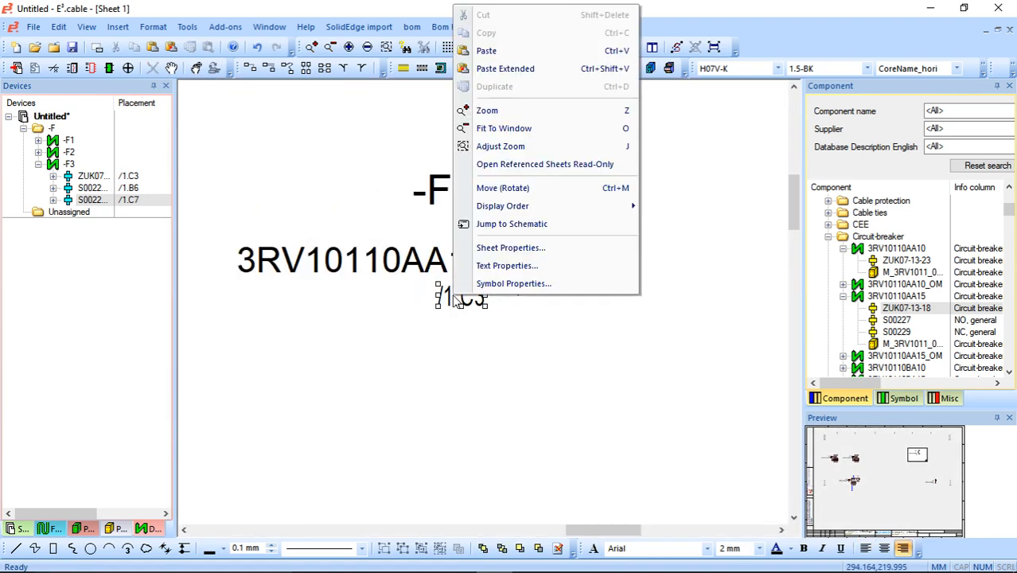
pyautogui.click(522, 225)
pyautogui.press('o')
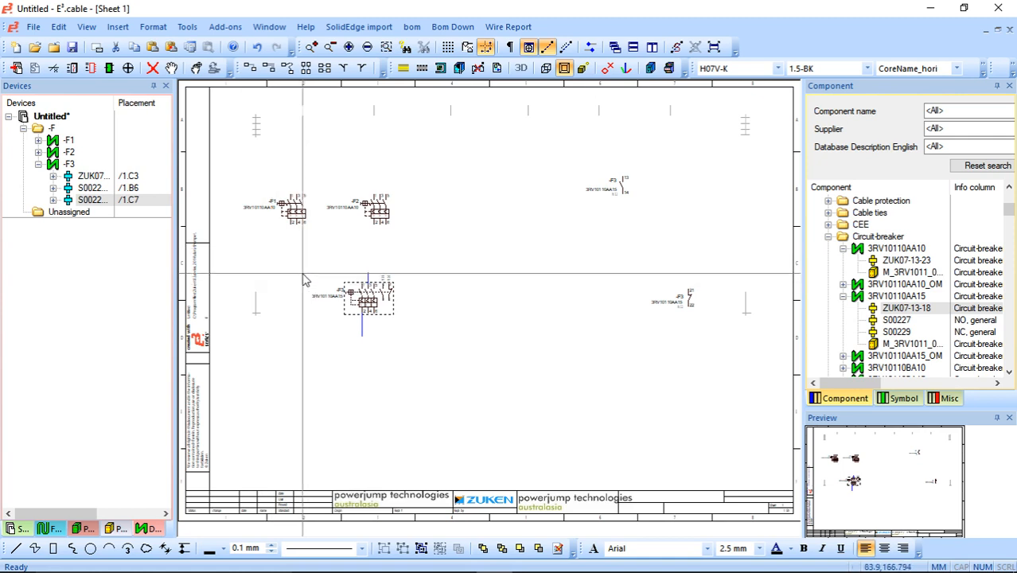
pyautogui.click(288, 274)
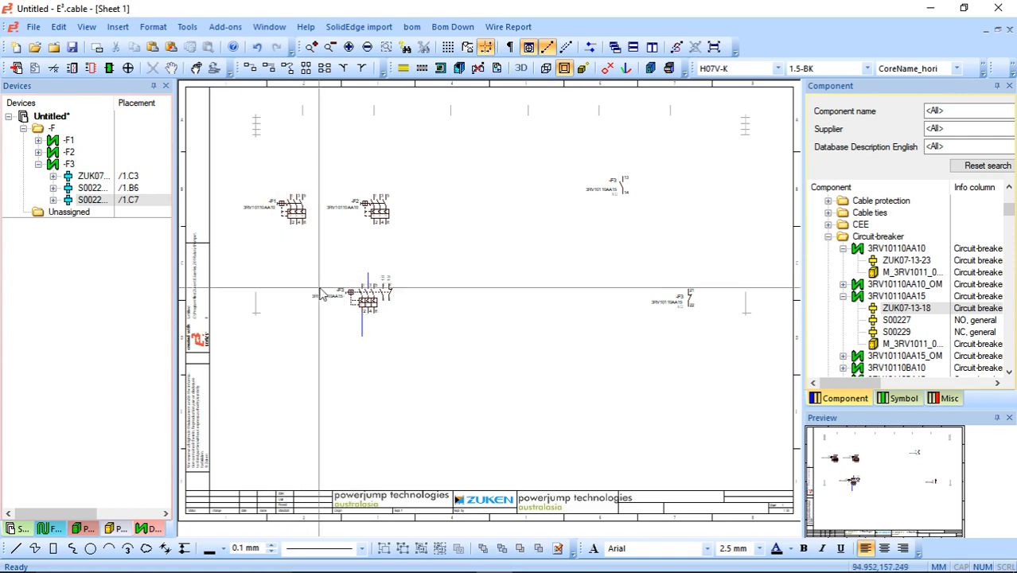
# Step: Move breaker -F1 directly above -F2 so that their pins line up vertically
pyautogui.scroll(3, 306, 272)
pyautogui.scroll(3, 356, 338)
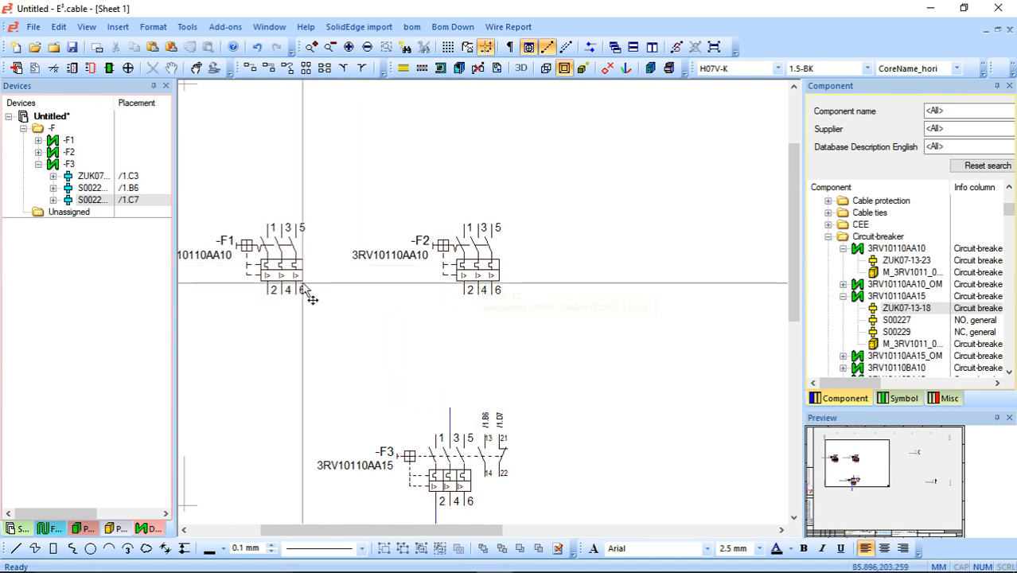
pyautogui.moveTo(285, 268); pyautogui.dragTo(468, 127)
pyautogui.click(473, 129)
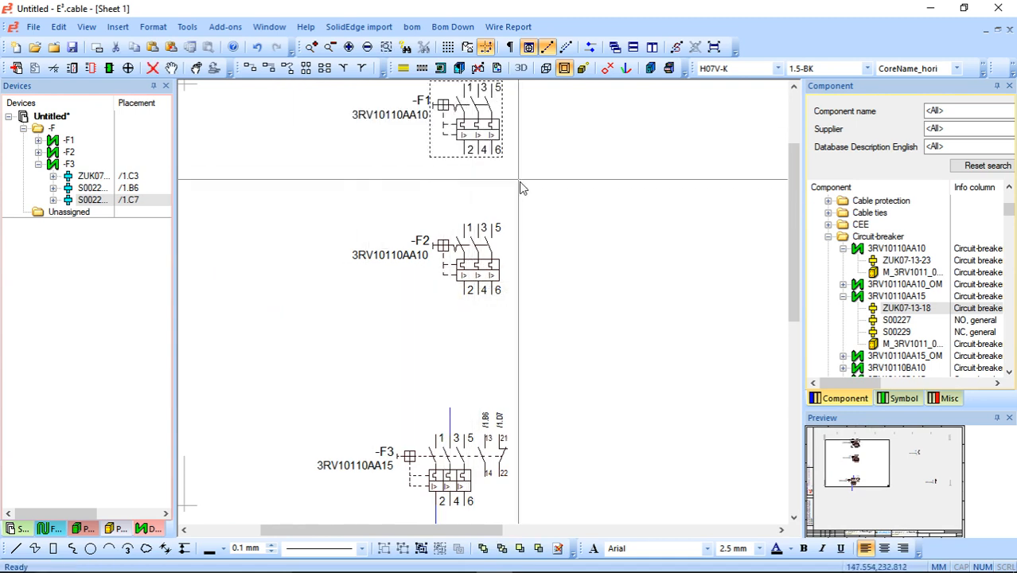
# Step: Draw an angled connection from pin 1 of -F1 to a free end beside it, and connect its pins 2, 4, 6 to -F2's pins 1, 3, 5
pyautogui.scroll(3, 541, 239)
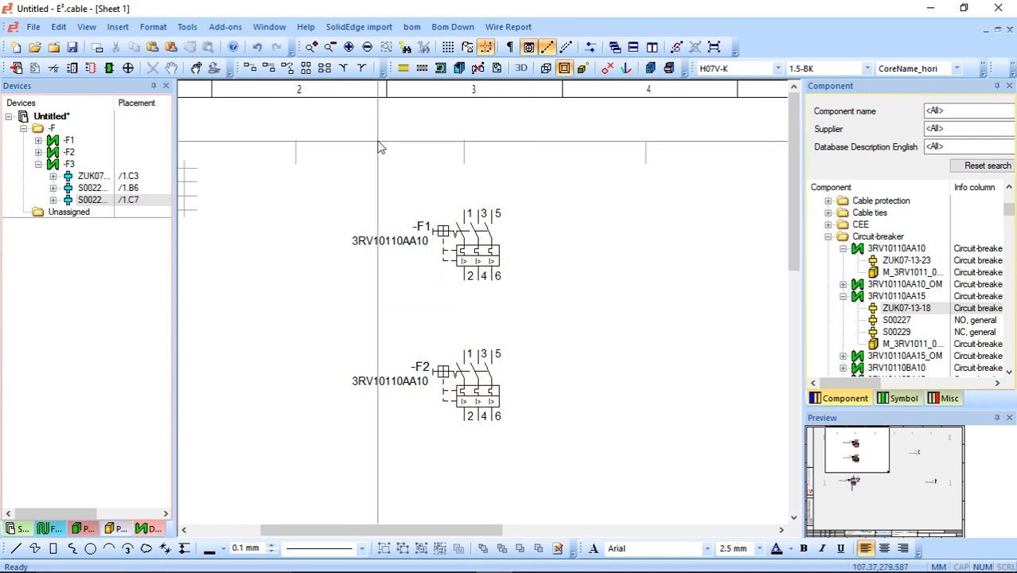
pyautogui.click(465, 212)
pyautogui.click(251, 327)
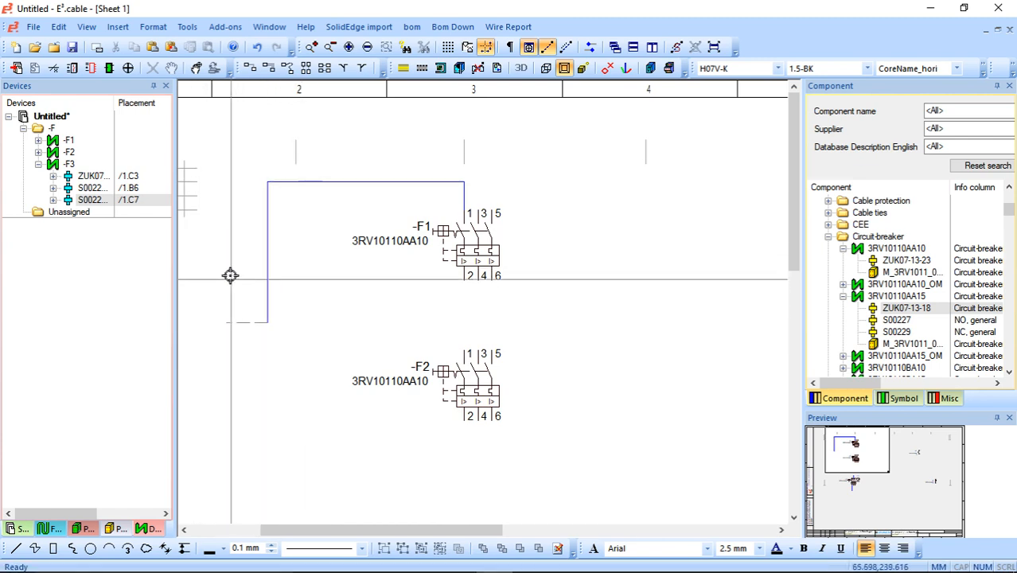
pyautogui.doubleClick(255, 321)
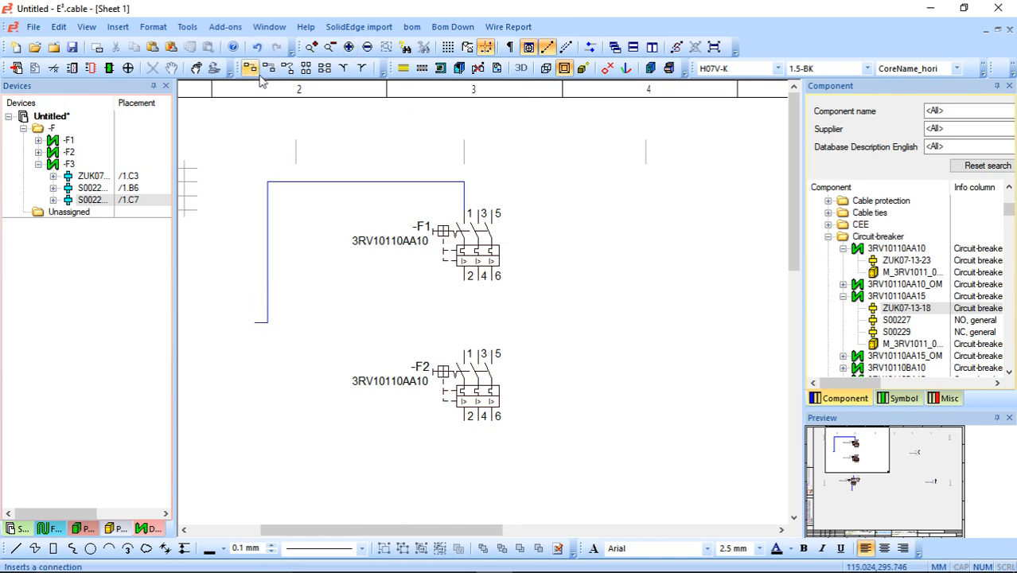
pyautogui.moveTo(426, 275); pyautogui.dragTo(579, 359)
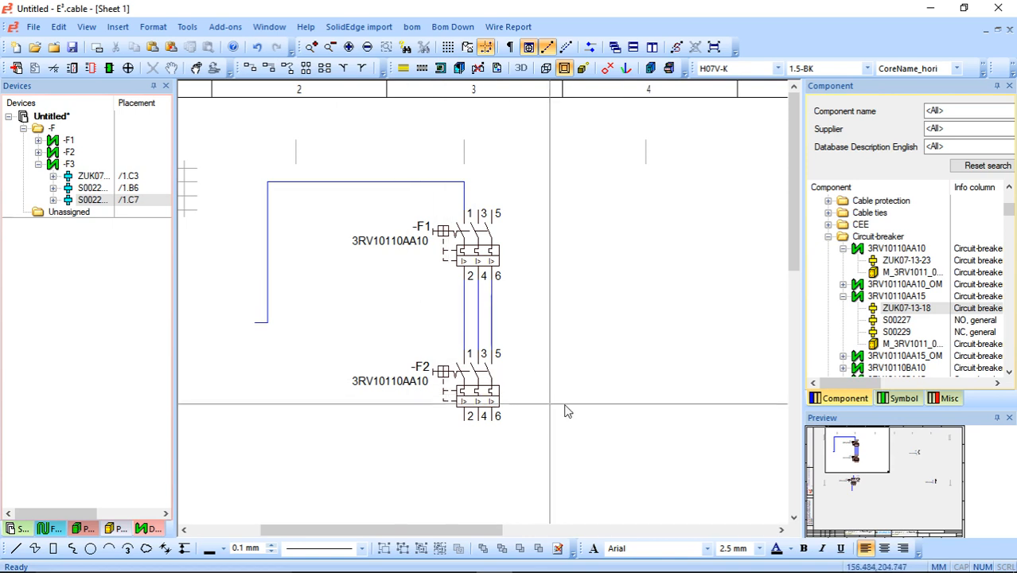
pyautogui.scroll(-3, 623, 392)
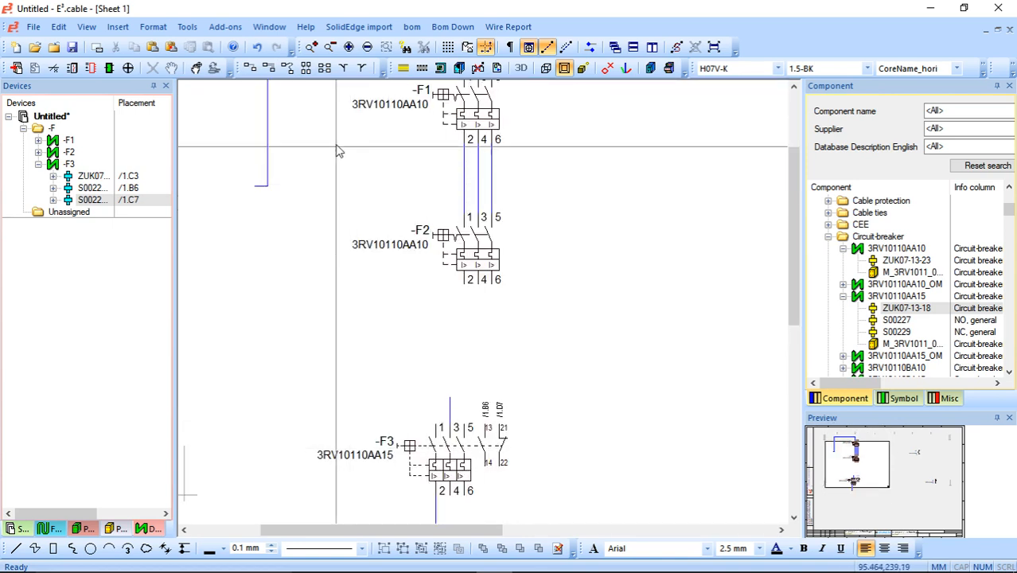
pyautogui.moveTo(450, 277); pyautogui.dragTo(503, 290)
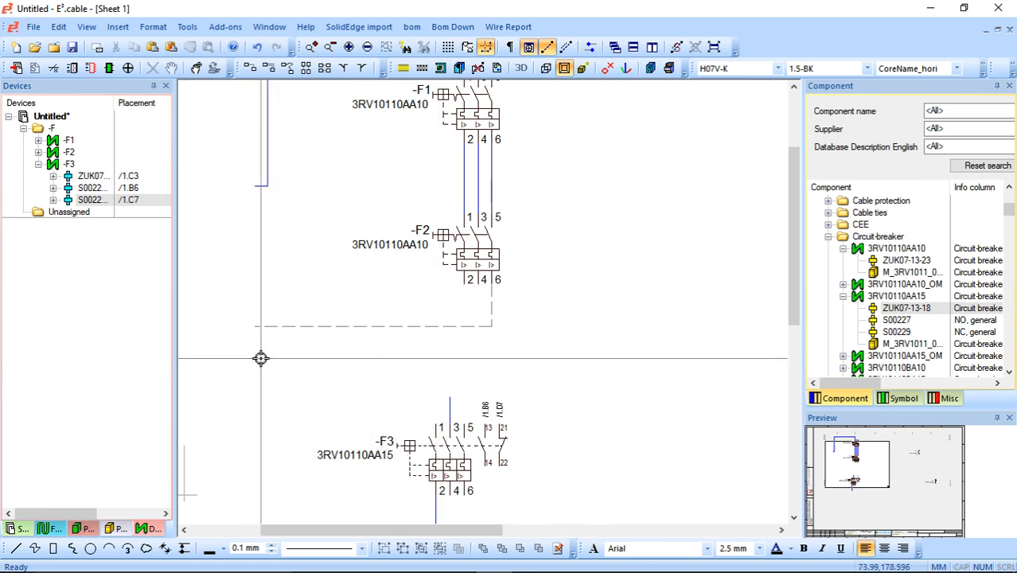
pyautogui.press('Escape')
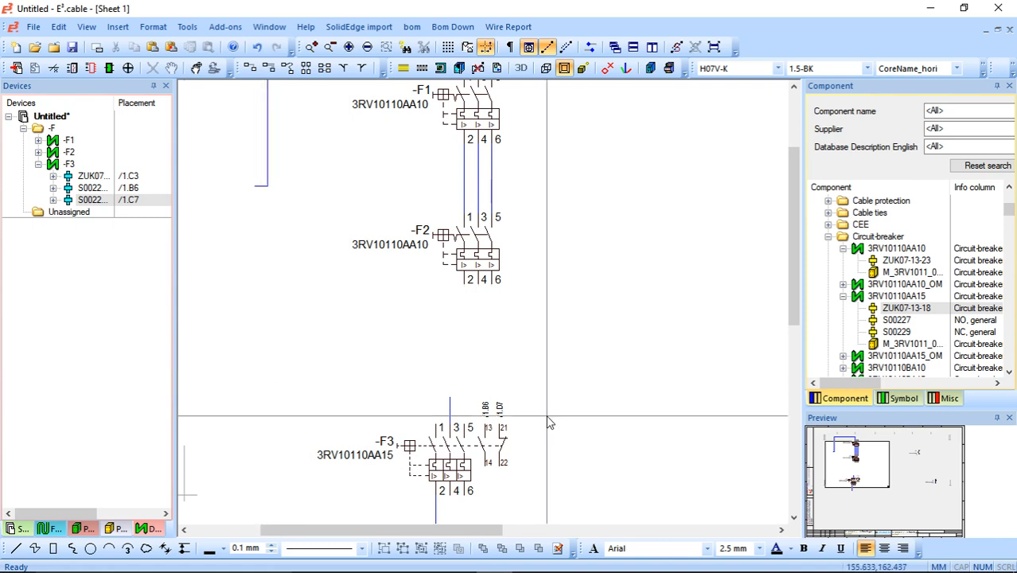
# Step: Draw a curved connection from pin 2 of breaker -F2 to the line on pin 3 of breaker -F3
pyautogui.click(288, 69)
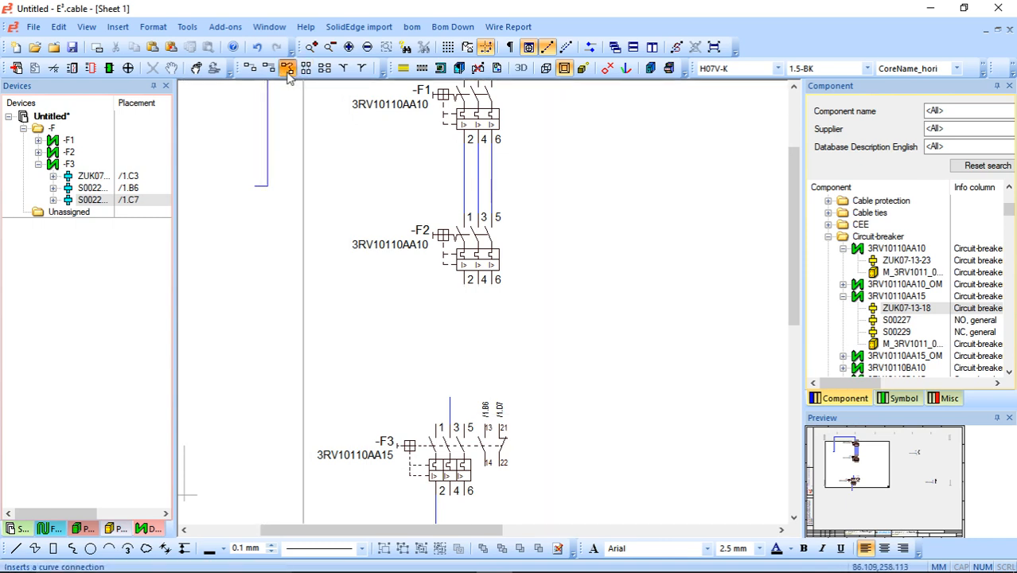
pyautogui.click(465, 284)
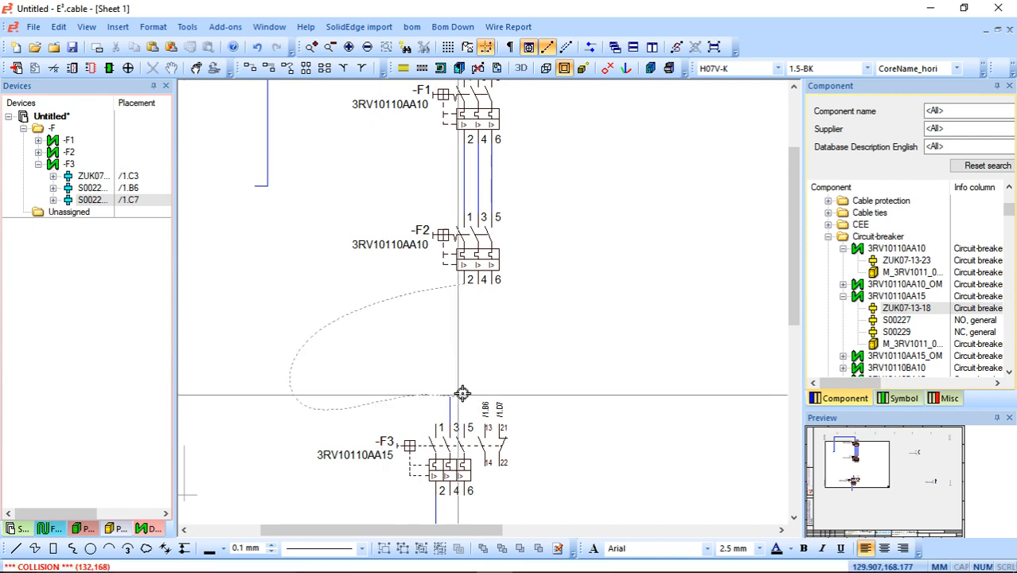
pyautogui.click(450, 423)
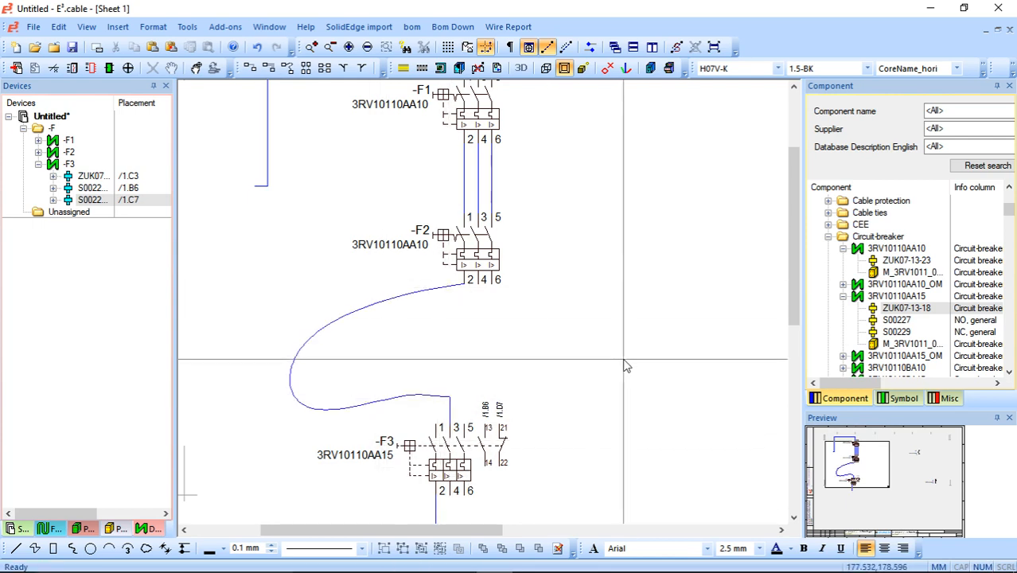
# Step: Move breaker -F2 slightly up toward -F1 with its wires attached
pyautogui.scroll(5, 607, 284)
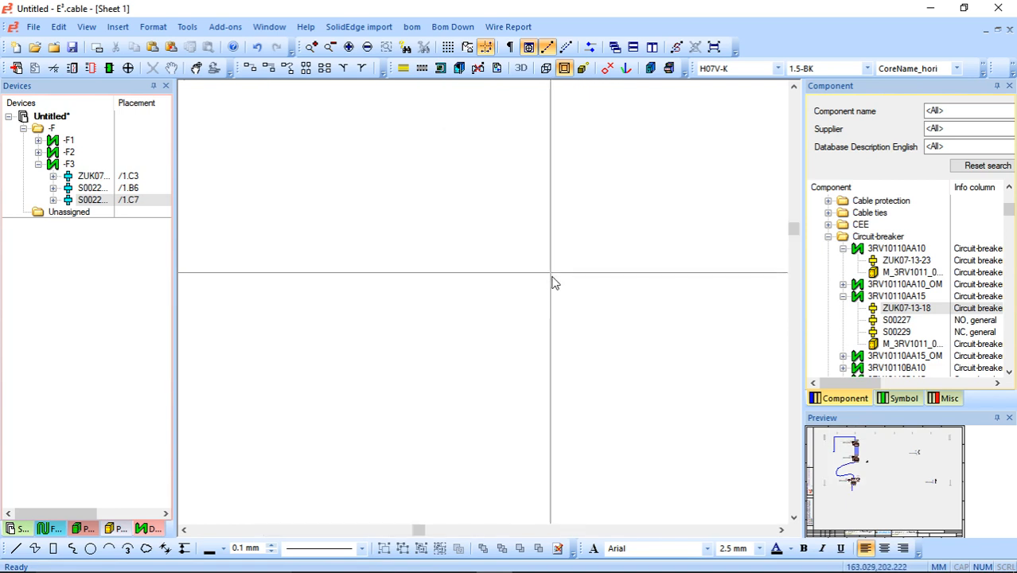
pyautogui.scroll(-5, 552, 279)
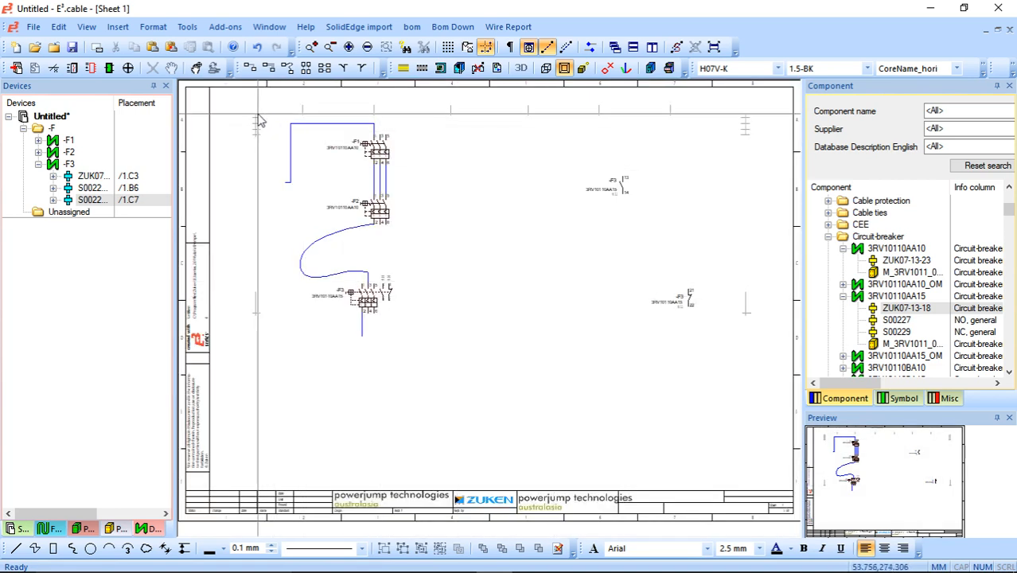
pyautogui.scroll(2, 453, 350)
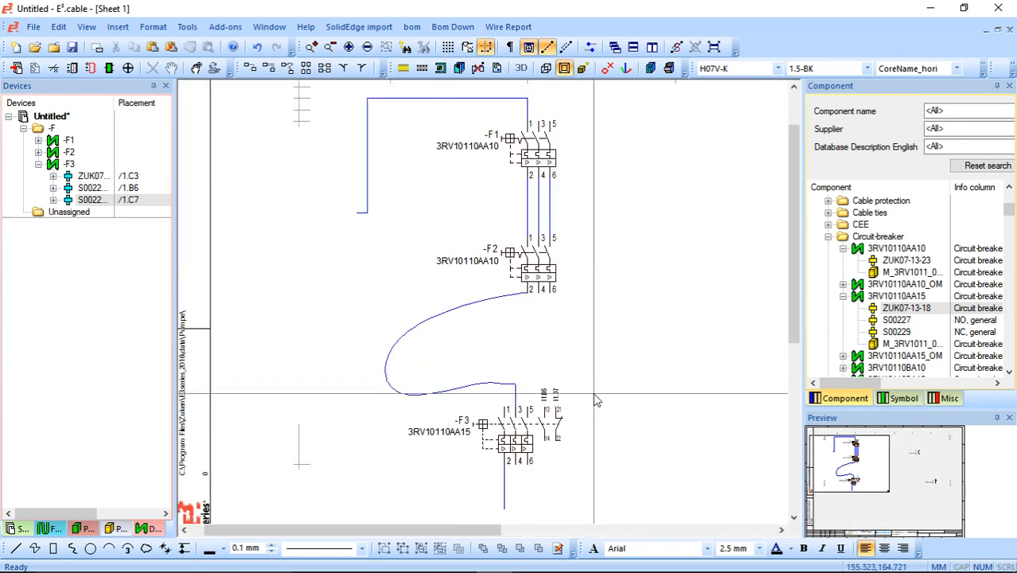
pyautogui.click(550, 277)
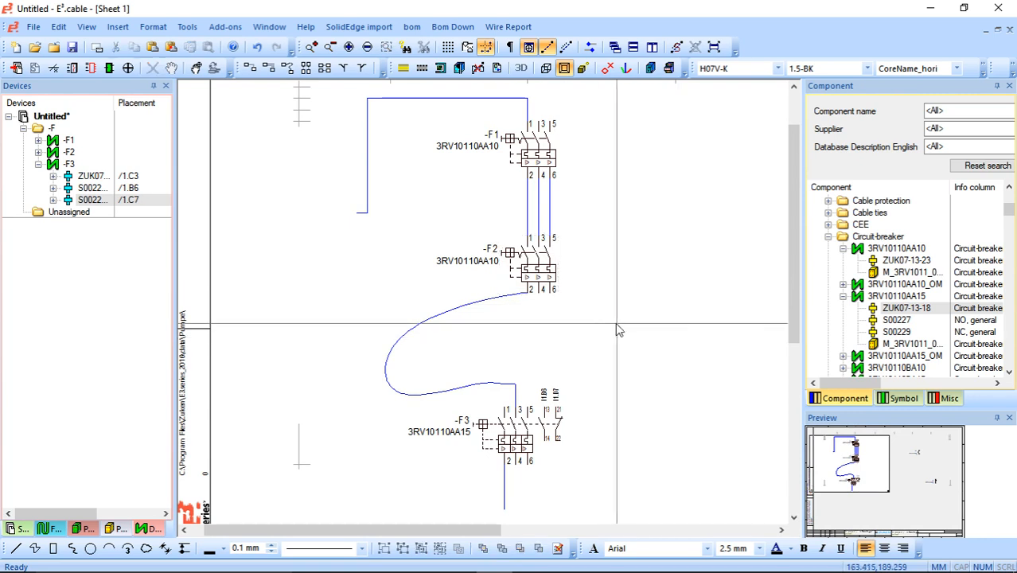
pyautogui.moveTo(604, 322); pyautogui.dragTo(396, 216, button='middle')
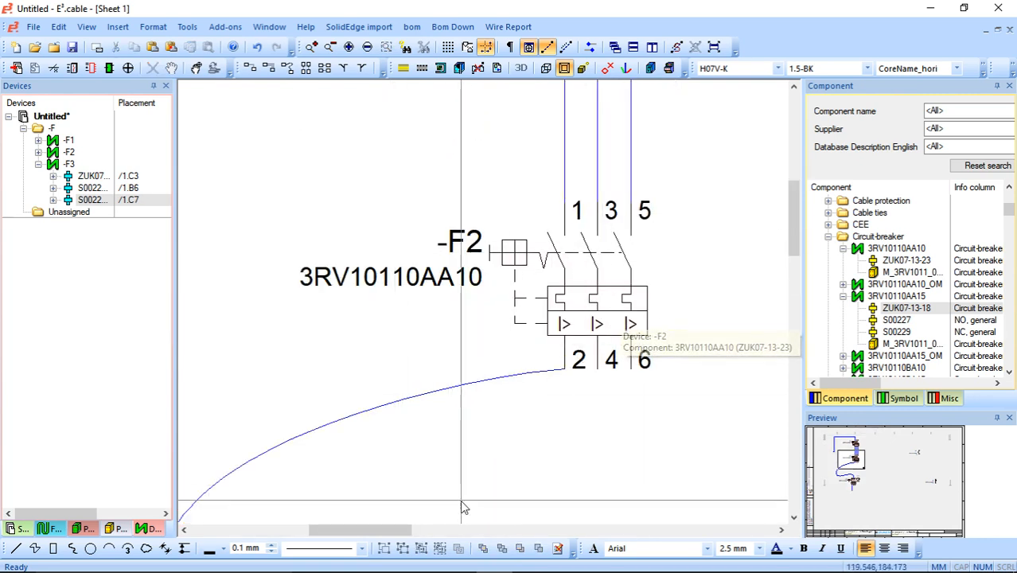
pyautogui.moveTo(360, 529)
pyautogui.mouseDown()
pyautogui.moveTo(390, 529)
pyautogui.moveTo(380, 530)
pyautogui.mouseUp()
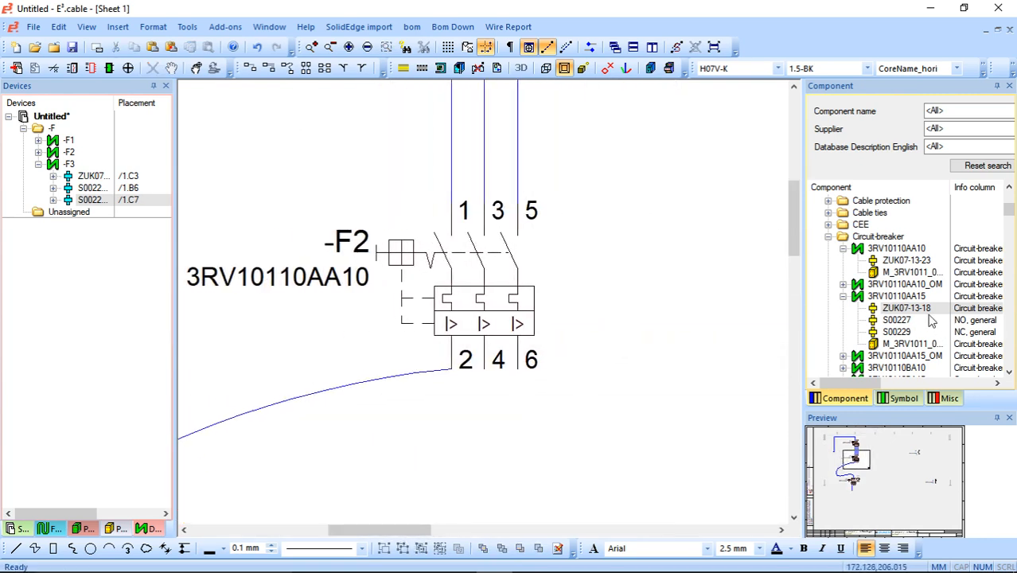
pyautogui.click(904, 311)
pyautogui.moveTo(482, 331); pyautogui.dragTo(497, 298)
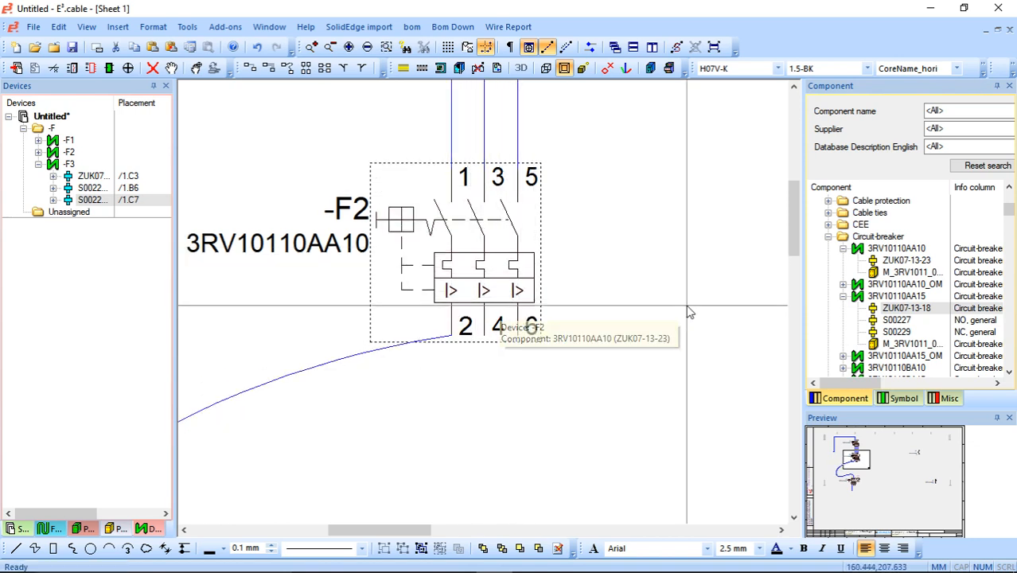
# Step: Preview the ZUK07-13-18 symbol of 3RV10110AA15 and the ZUK07-13-23 symbols of 3RV10110AA10 and 3RV10110AA10_OM, then view the whole sheet
pyautogui.click(931, 309)
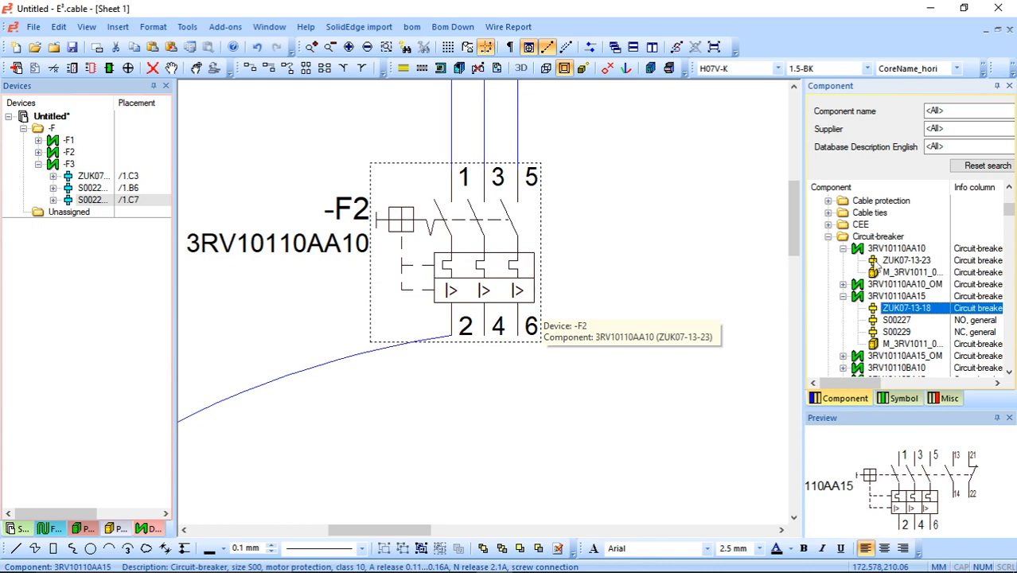
pyautogui.click(884, 261)
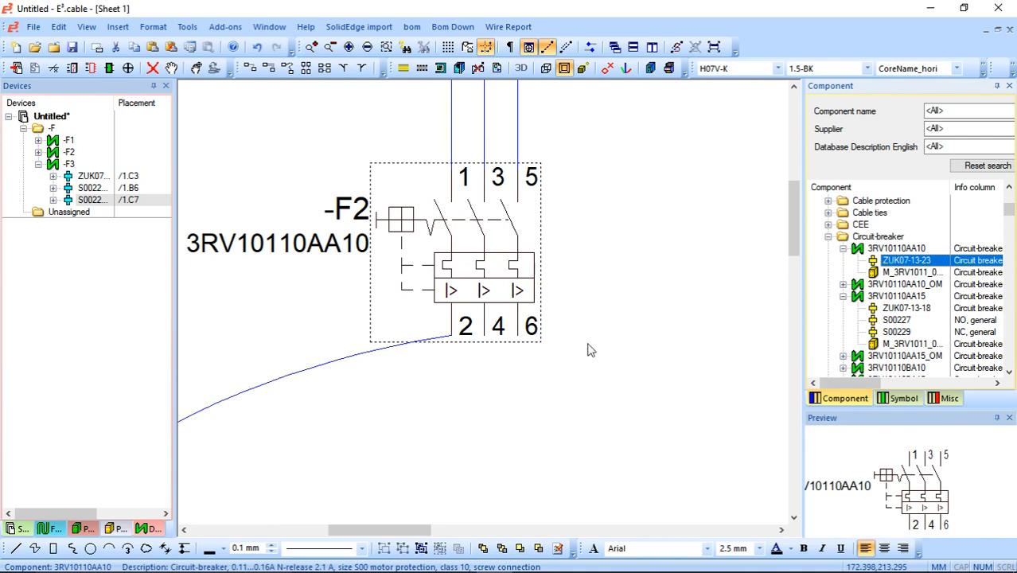
pyautogui.click(893, 285)
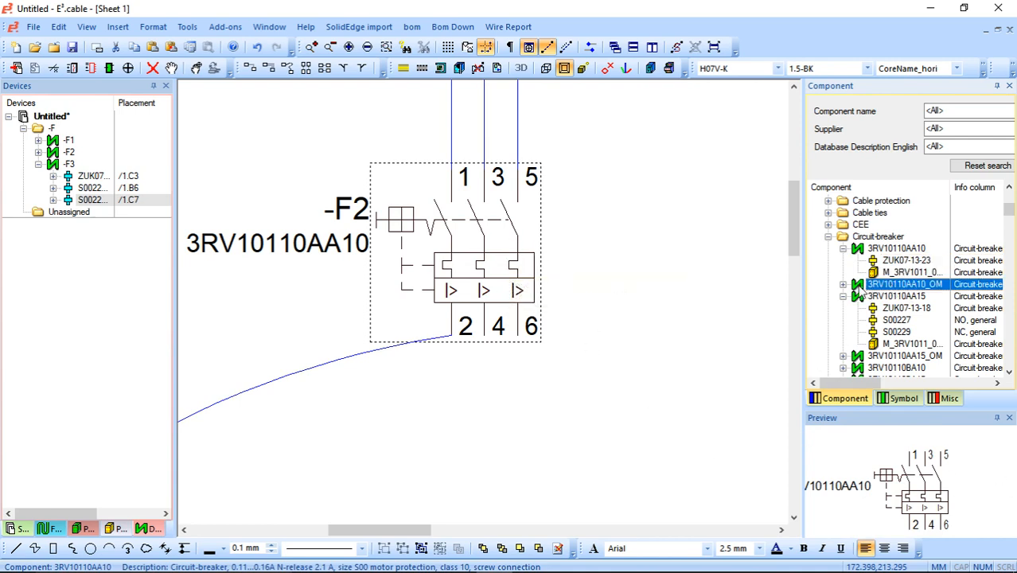
pyautogui.click(843, 284)
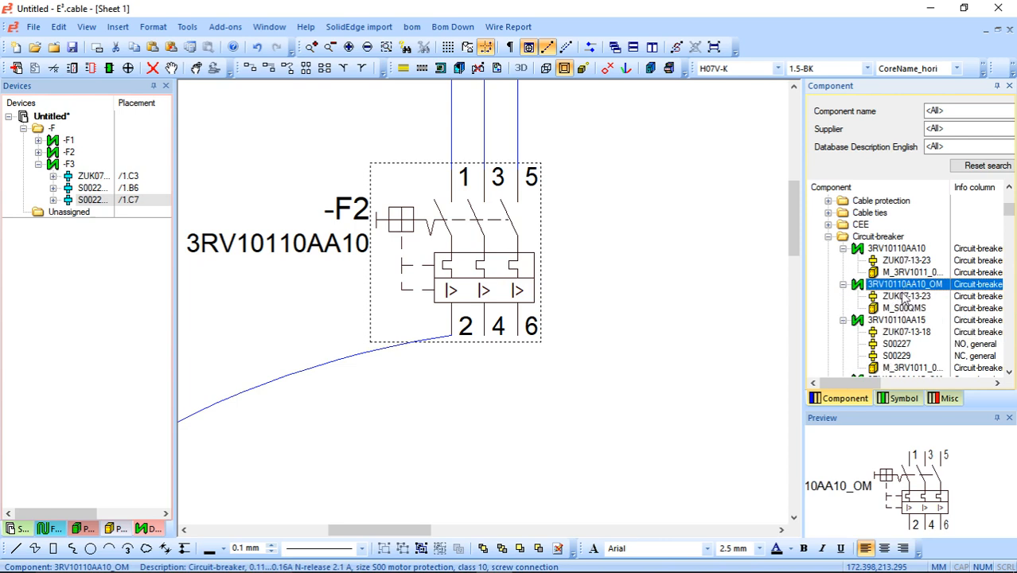
pyautogui.click(904, 297)
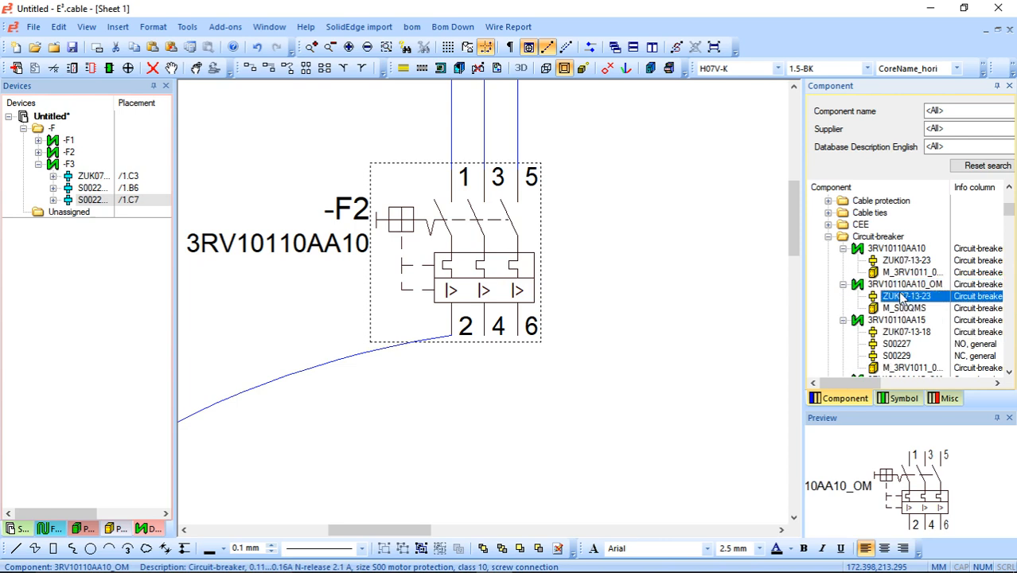
pyautogui.click(591, 274)
pyautogui.press('Home')
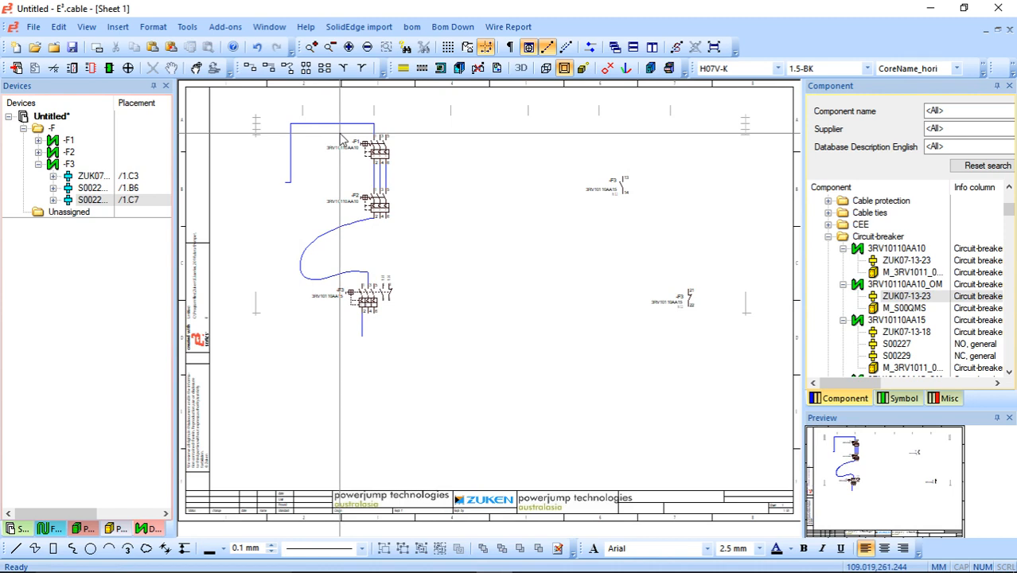
# Step: Move -F3's 21/22 contact left, beneath its 13/14 contact, and shift breaker -F3 slightly right with its wires attached
pyautogui.scroll(1, 616, 364)
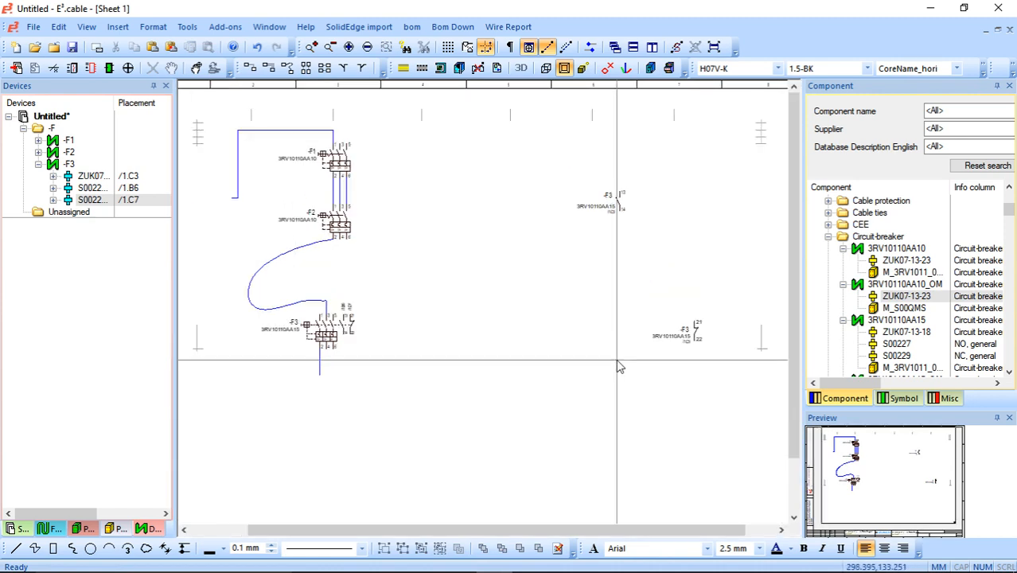
pyautogui.moveTo(694, 331); pyautogui.dragTo(636, 326)
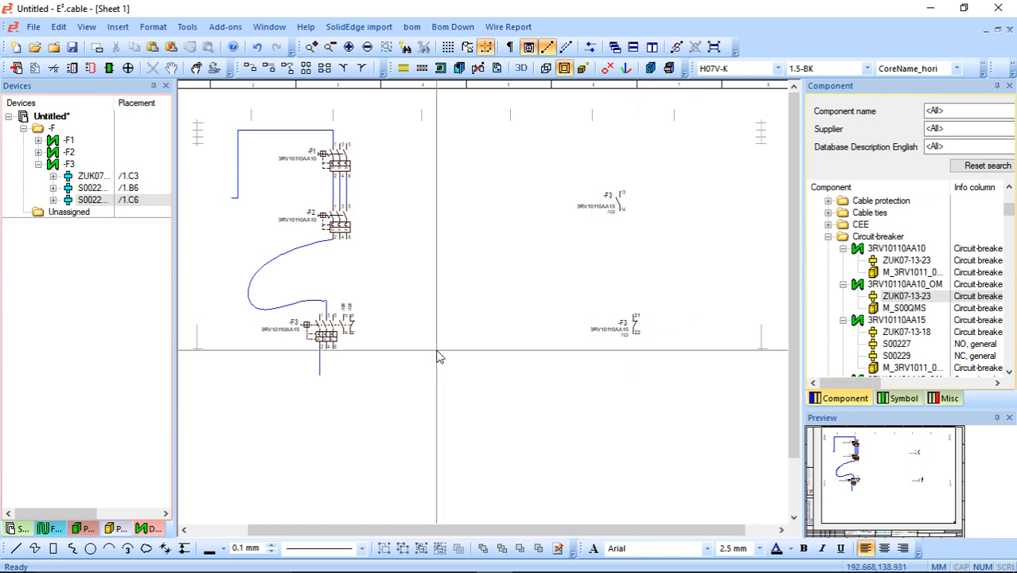
pyautogui.moveTo(326, 325); pyautogui.dragTo(346, 324)
pyautogui.moveTo(271, 308); pyautogui.dragTo(261, 296)
pyautogui.click(591, 235)
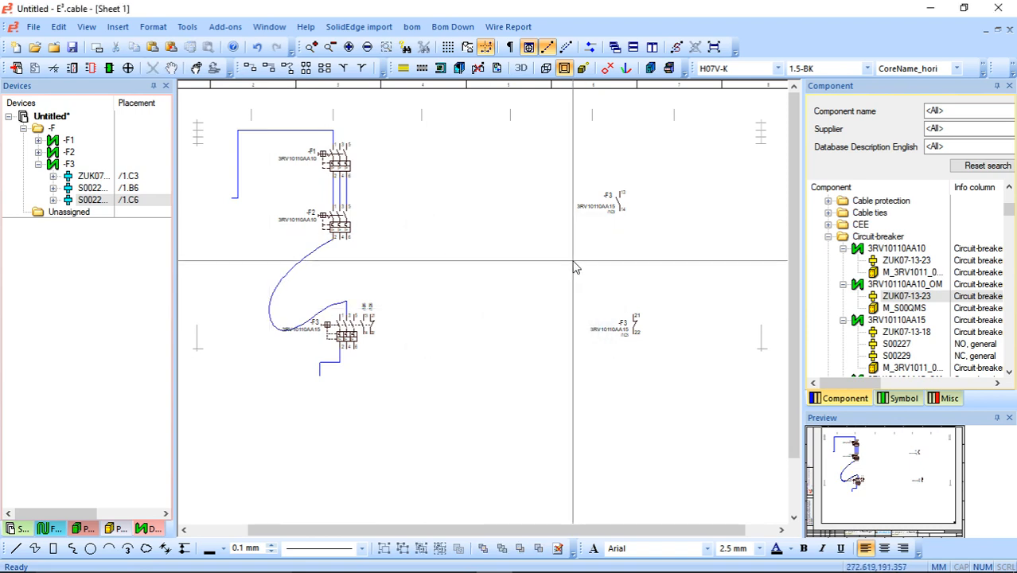
# Step: Open the E³.dbe database editor from component 3RV10110AA10_OM and expand the Circuit-breaker folder in its component database
pyautogui.rightClick(892, 285)
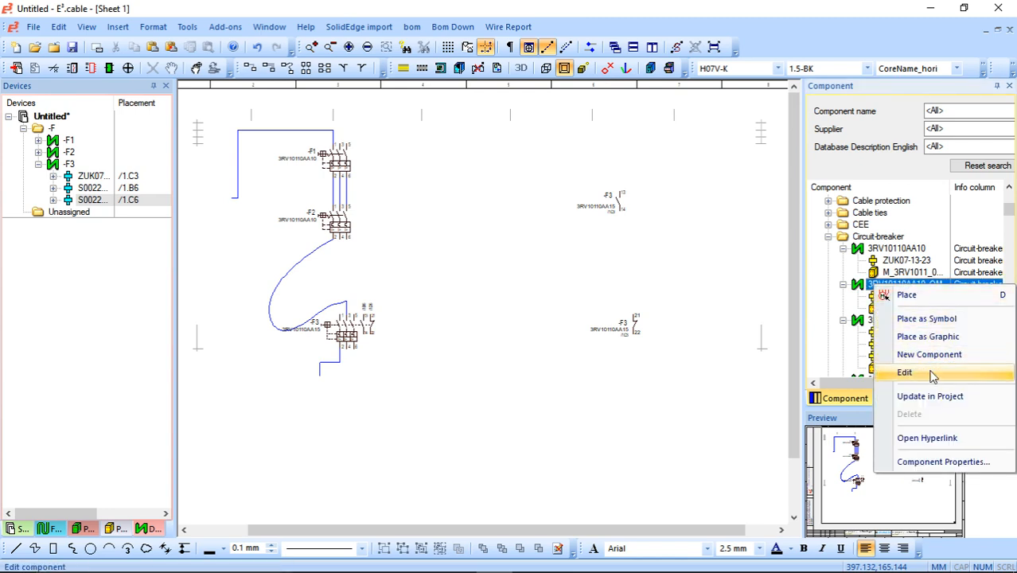
pyautogui.click(928, 376)
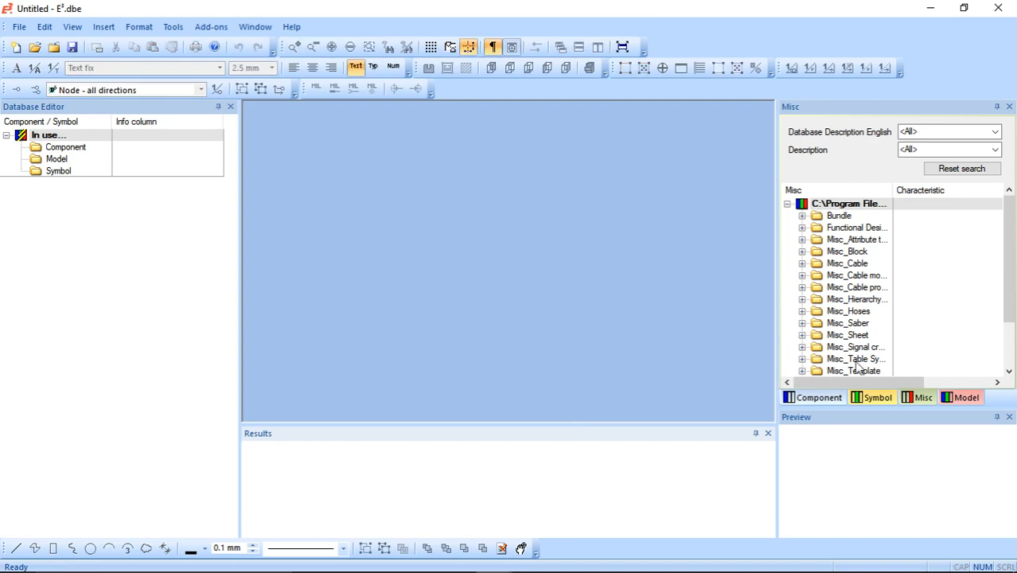
pyautogui.click(818, 397)
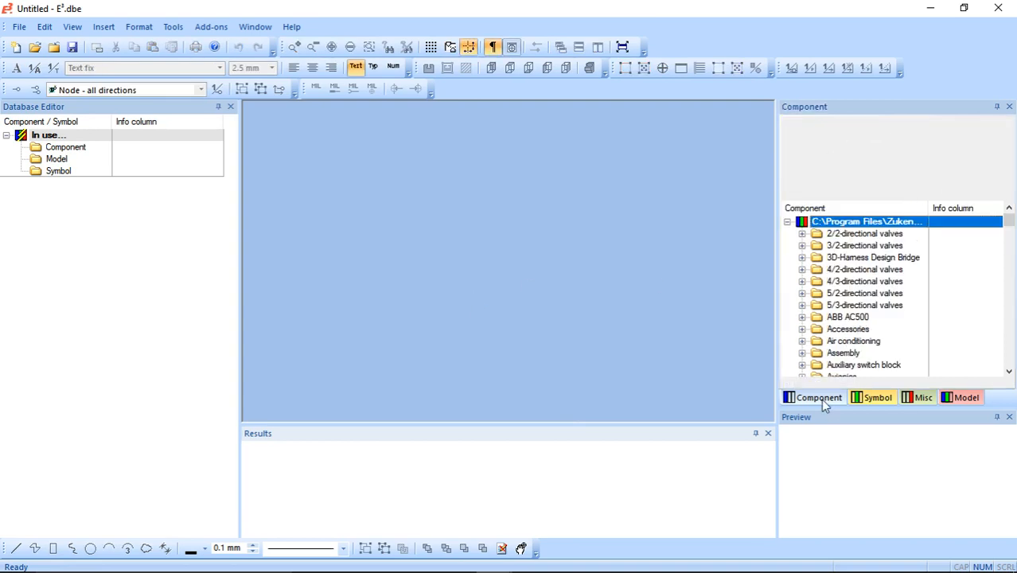
pyautogui.click(832, 293)
pyautogui.scroll(-5, 848, 319)
pyautogui.scroll(-3, 849, 319)
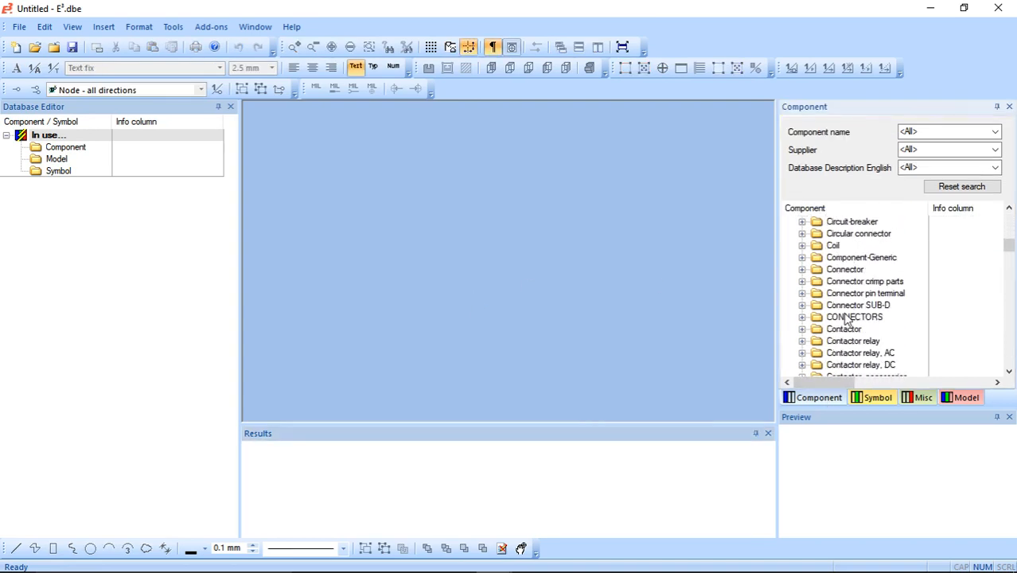
pyautogui.scroll(-1, 852, 322)
pyautogui.click(856, 329)
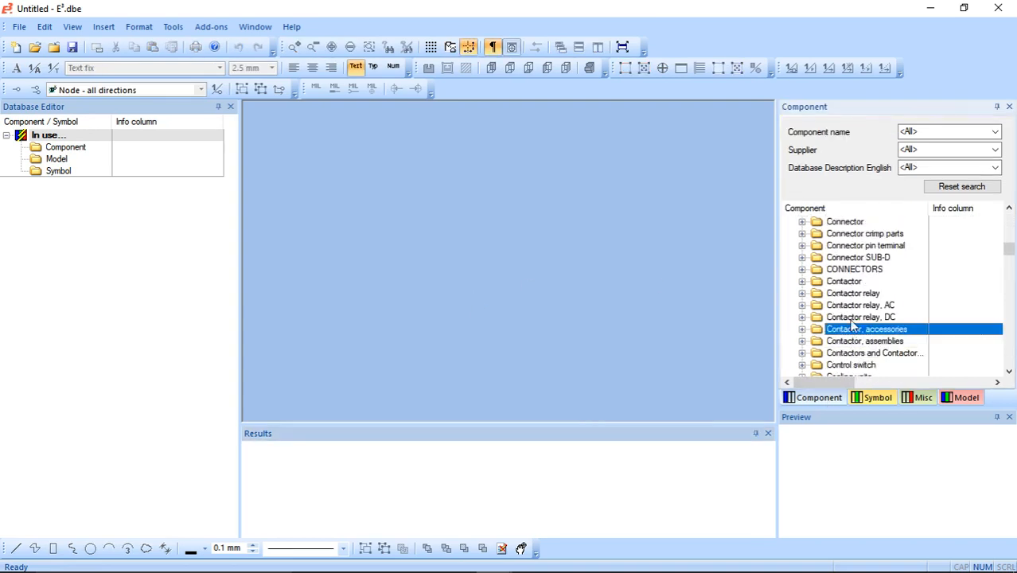
pyautogui.scroll(2, 844, 274)
pyautogui.click(850, 234)
pyautogui.doubleClick(849, 234)
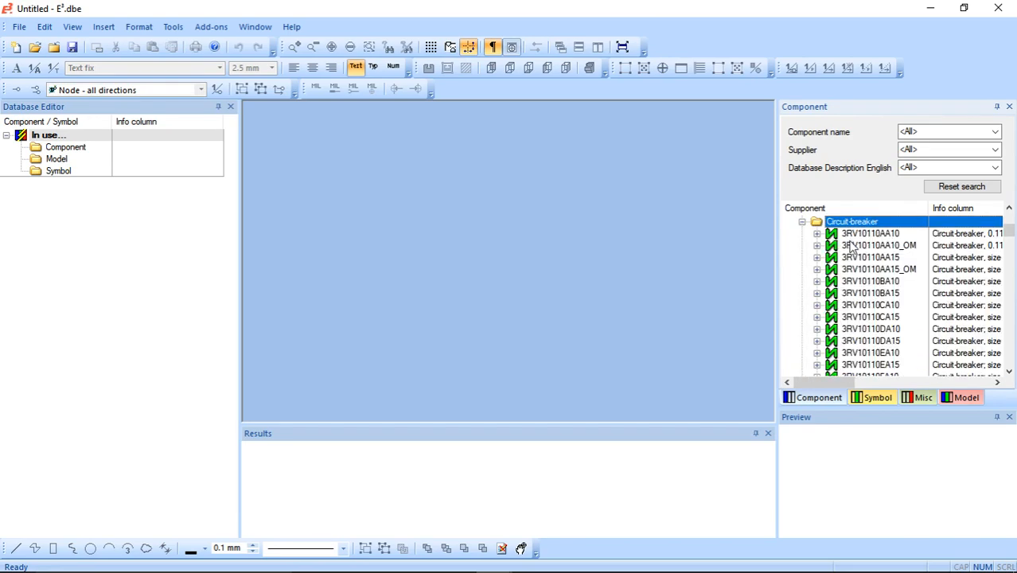
# Step: Start a new standard device component named abc, using the attributes and structure of circuit breaker 3RV10110AA10
pyautogui.click(847, 236)
pyautogui.rightClick(856, 238)
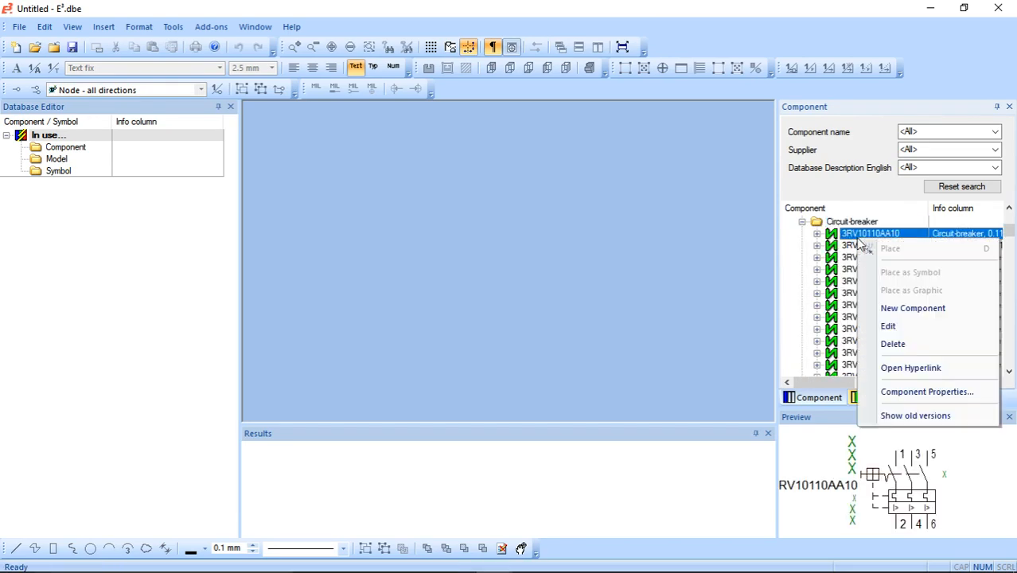
pyautogui.click(910, 309)
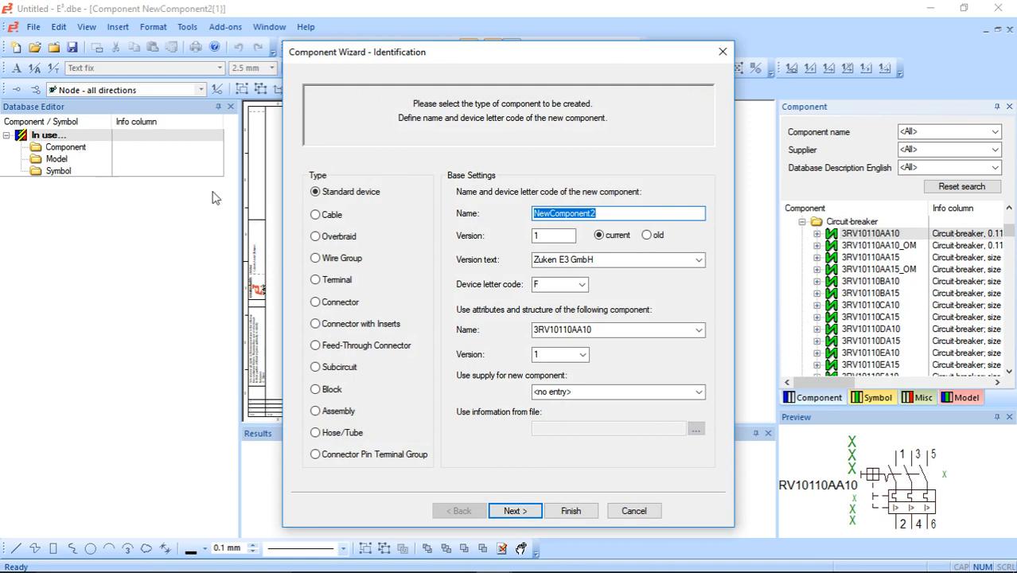
pyautogui.write('abc')
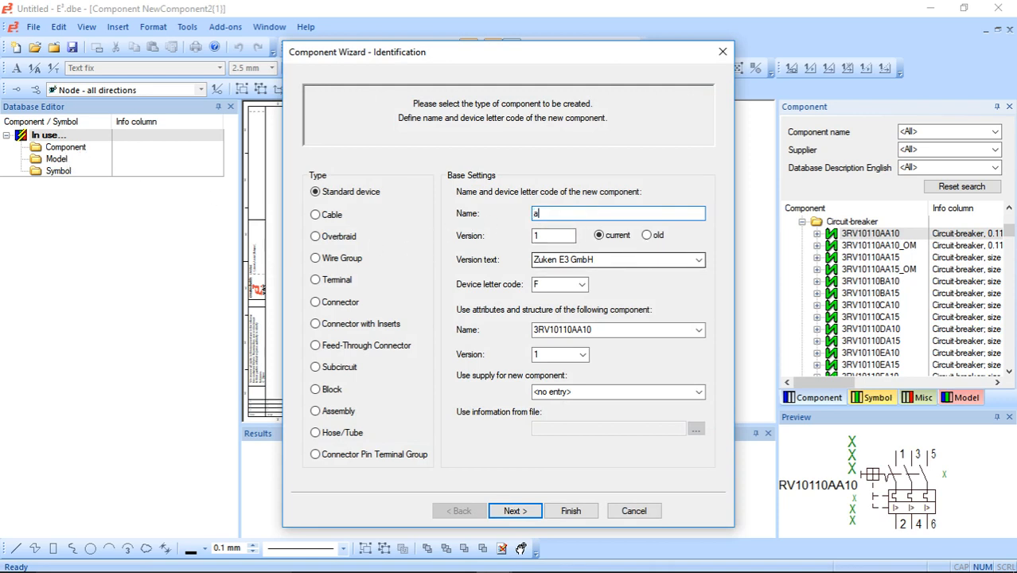
pyautogui.click(515, 511)
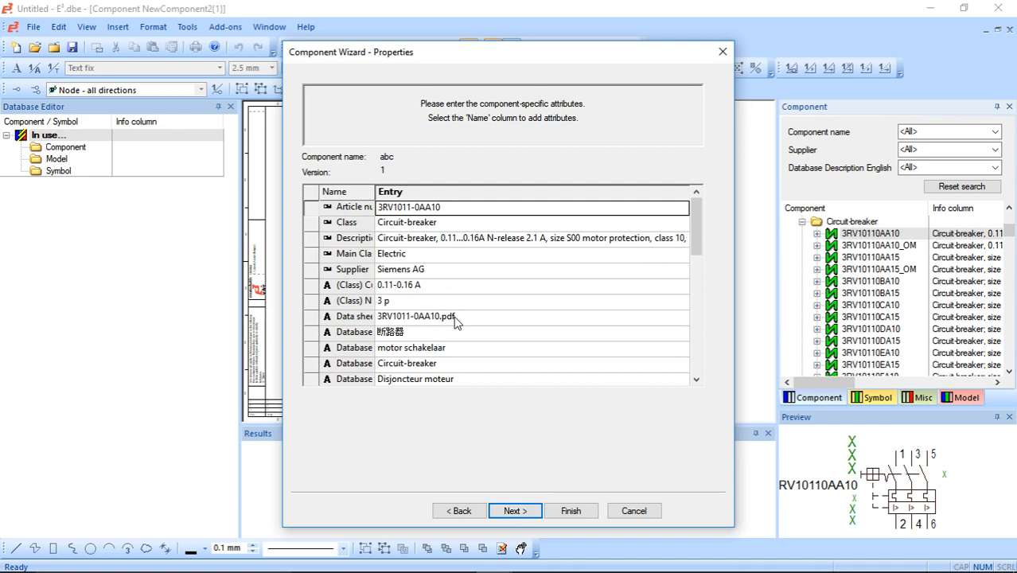
# Step: Add another Preview Symbol attribute row to component abc and browse the list of further available attributes
pyautogui.scroll(-5, 478, 326)
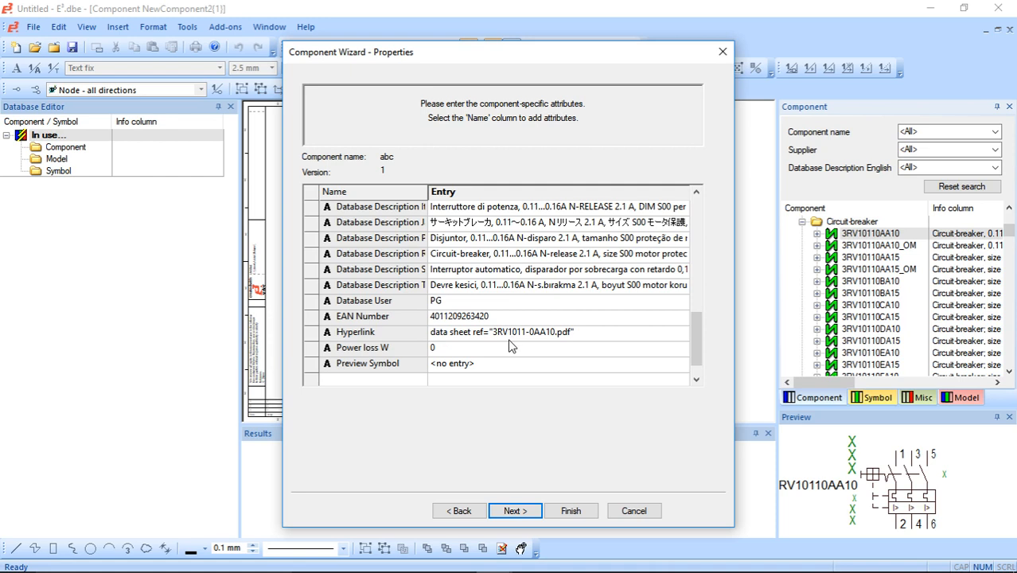
pyautogui.scroll(-2, 526, 347)
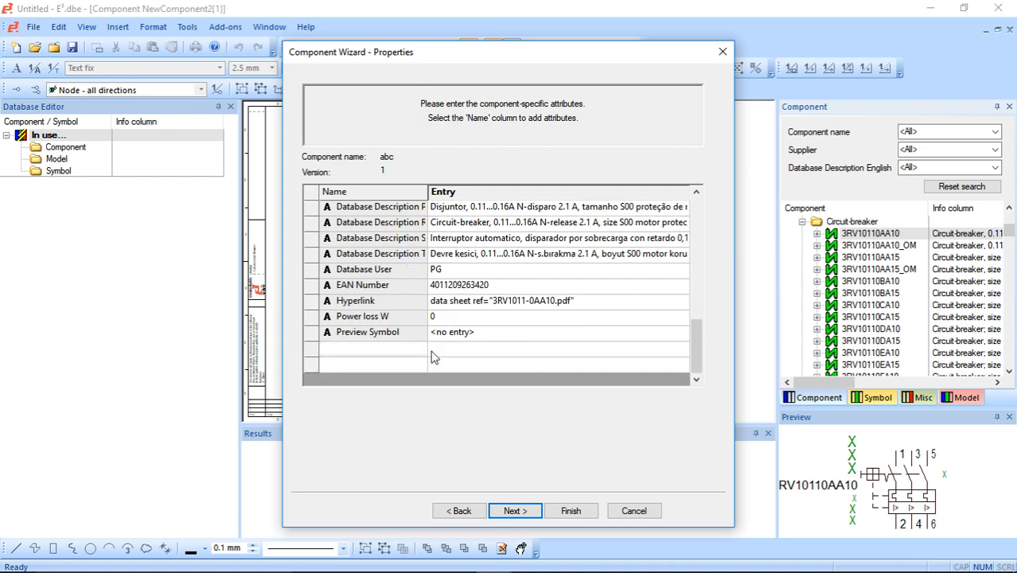
pyautogui.click(370, 353)
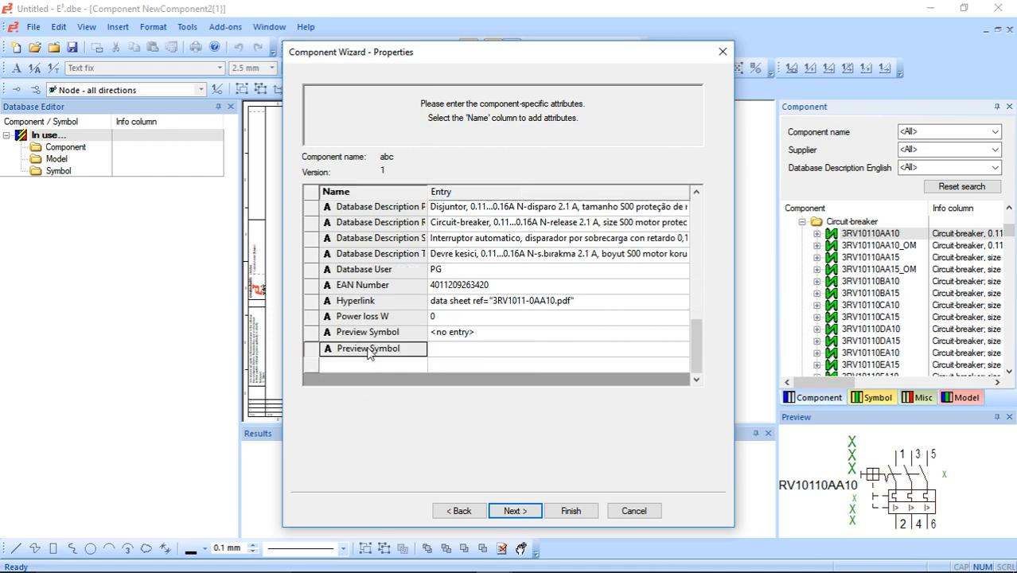
pyautogui.click(430, 367)
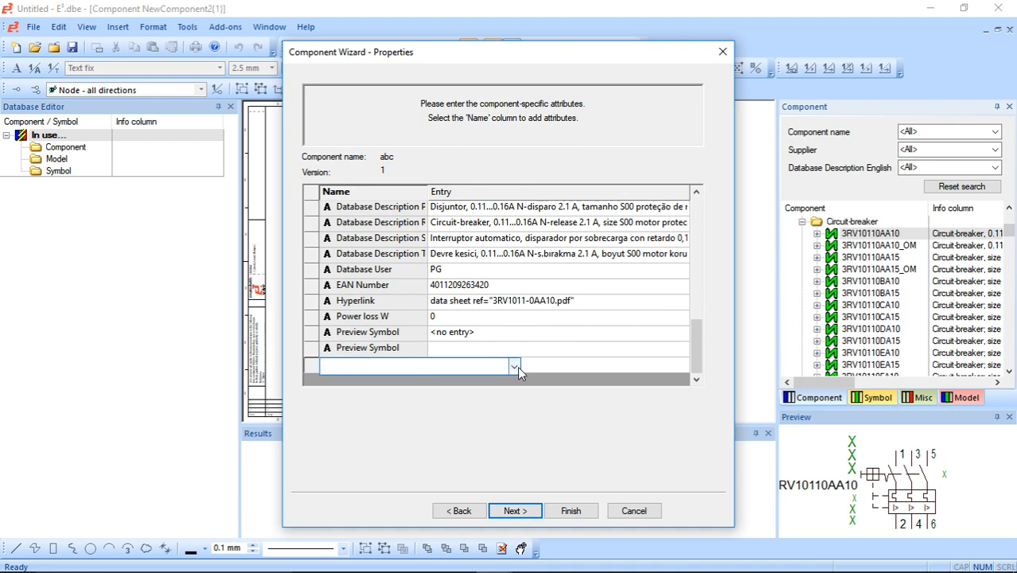
pyautogui.click(515, 367)
pyautogui.scroll(-9, 428, 213)
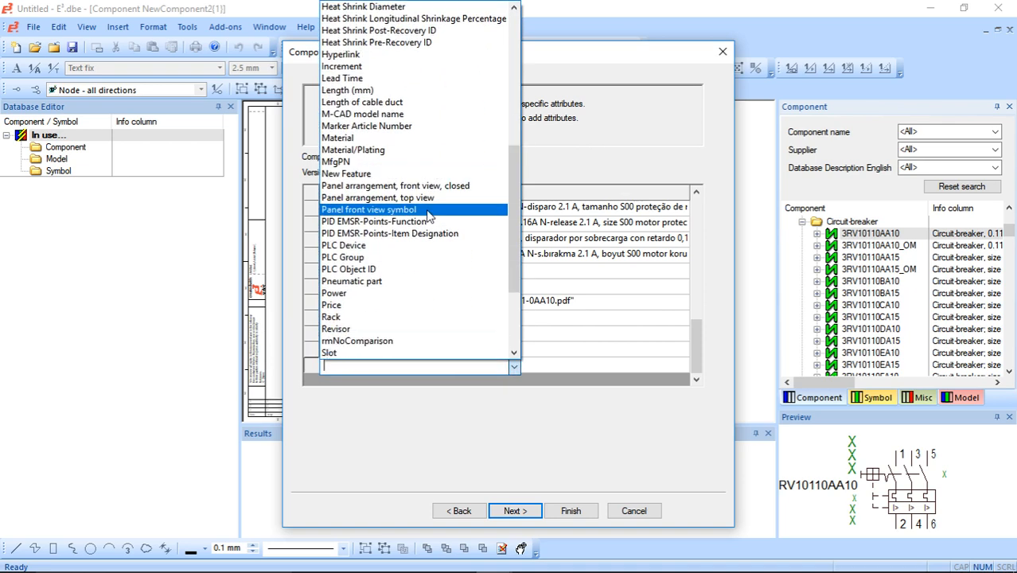
pyautogui.scroll(-4, 429, 213)
pyautogui.scroll(5, 445, 311)
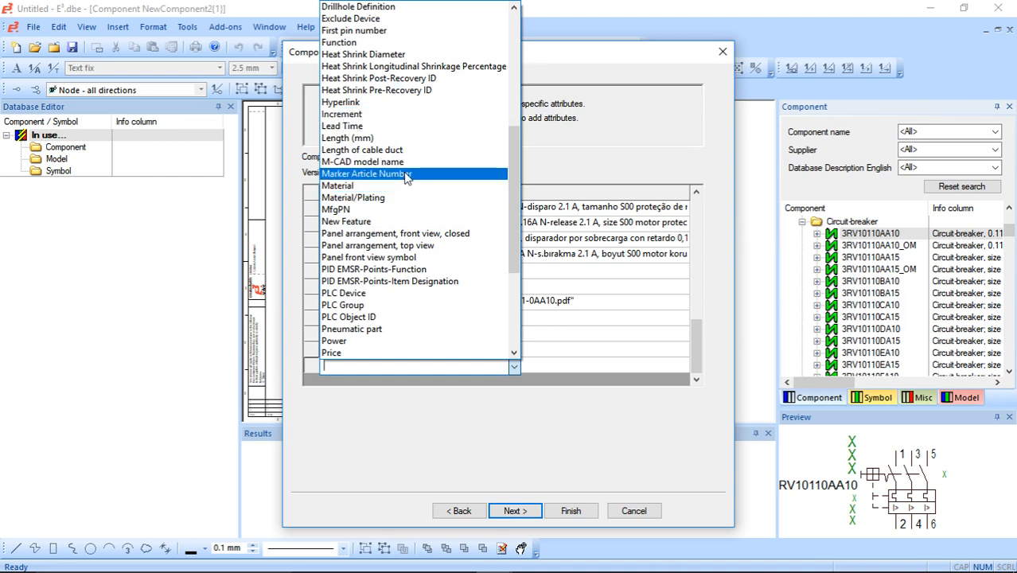
pyautogui.click(347, 287)
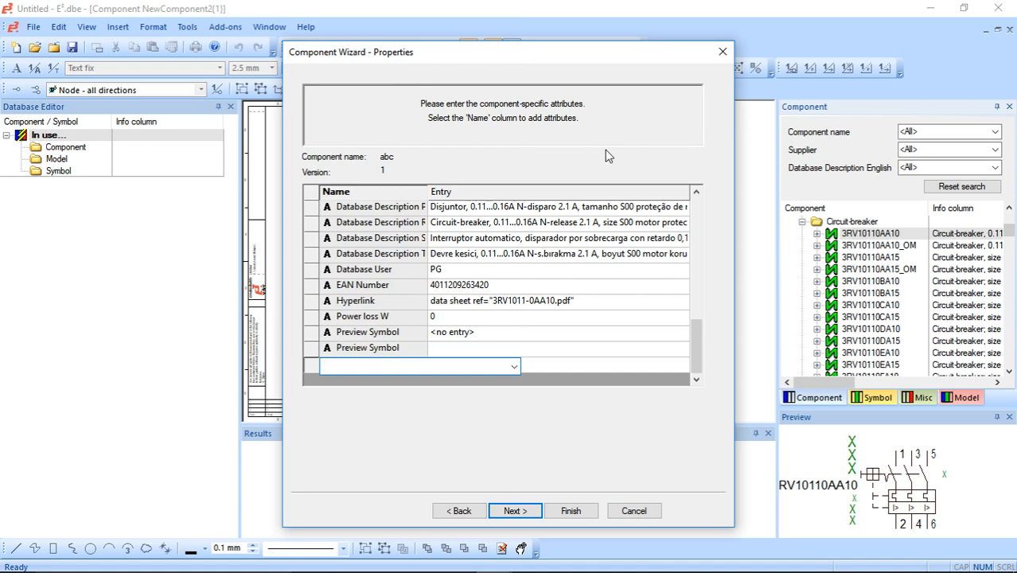
# Step: Base component abc on a new copy of the existing structure and complete the wizard with graphical editing
pyautogui.click(515, 512)
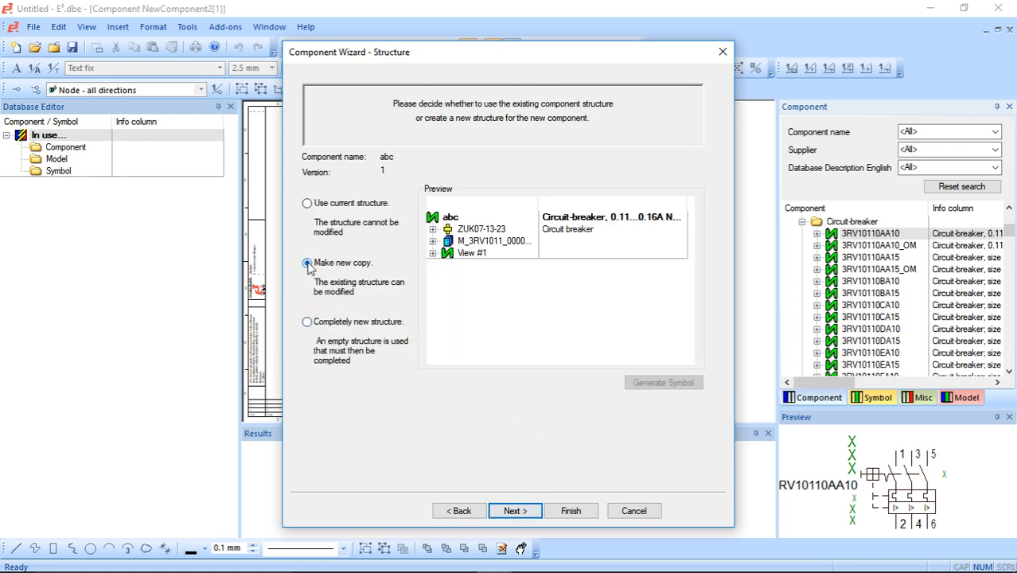
pyautogui.click(470, 253)
pyautogui.click(468, 243)
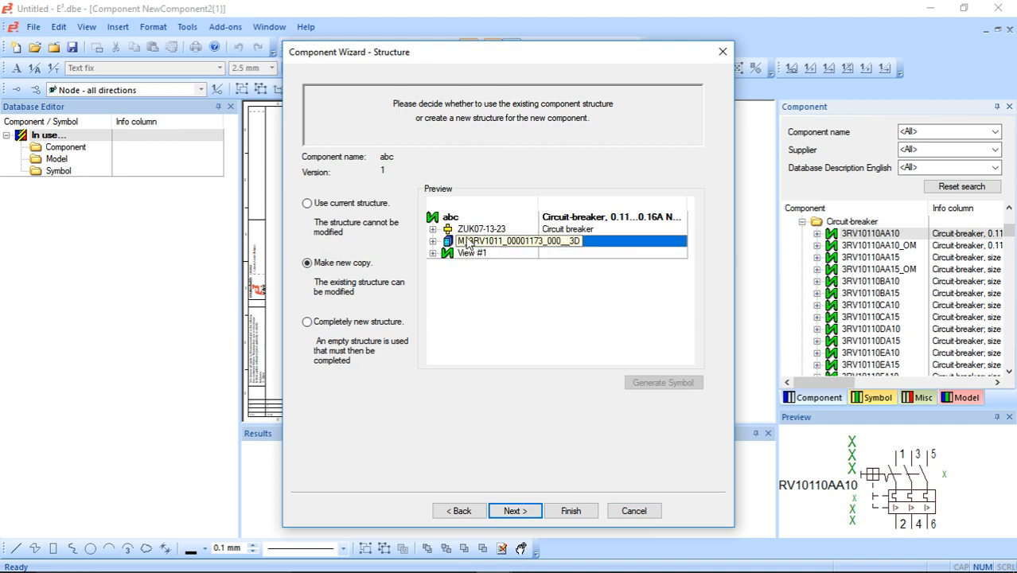
pyautogui.click(469, 229)
pyautogui.click(433, 229)
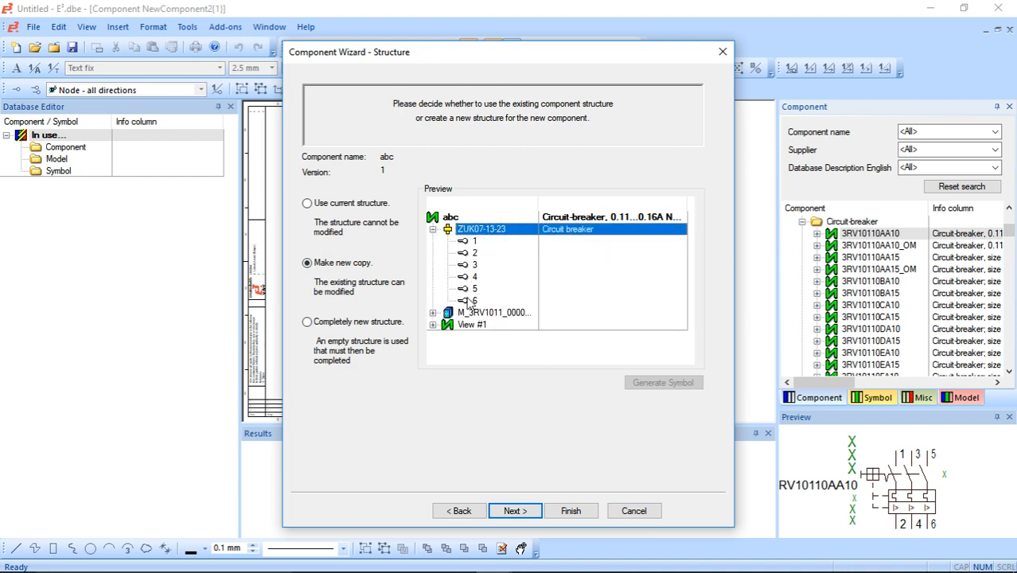
pyautogui.click(433, 314)
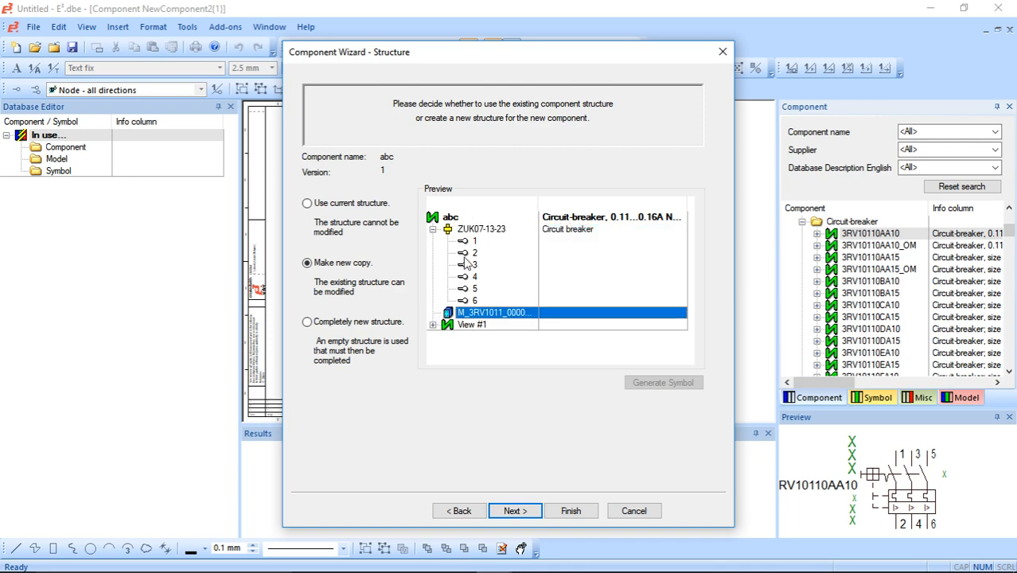
pyautogui.click(514, 512)
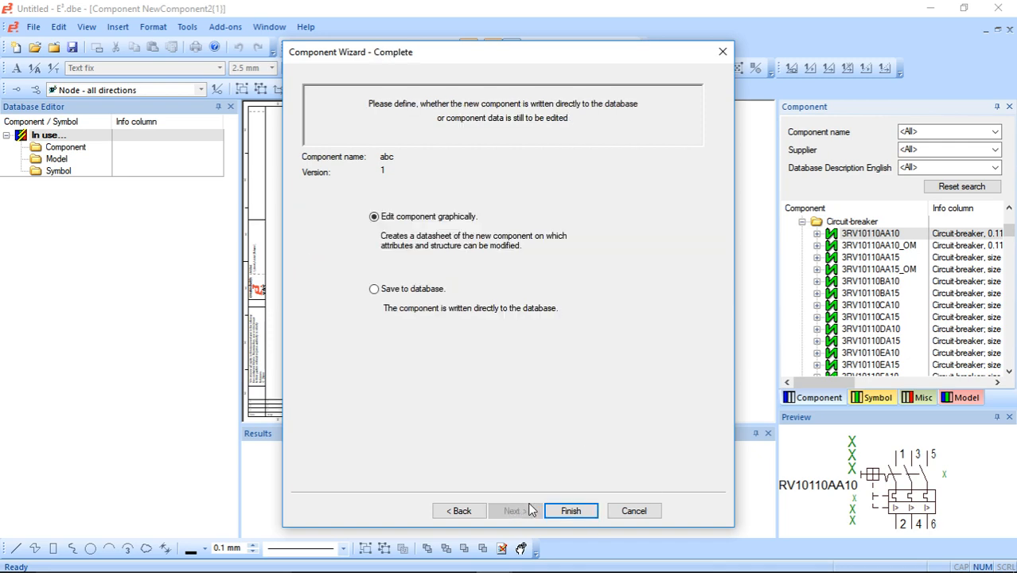
pyautogui.click(571, 511)
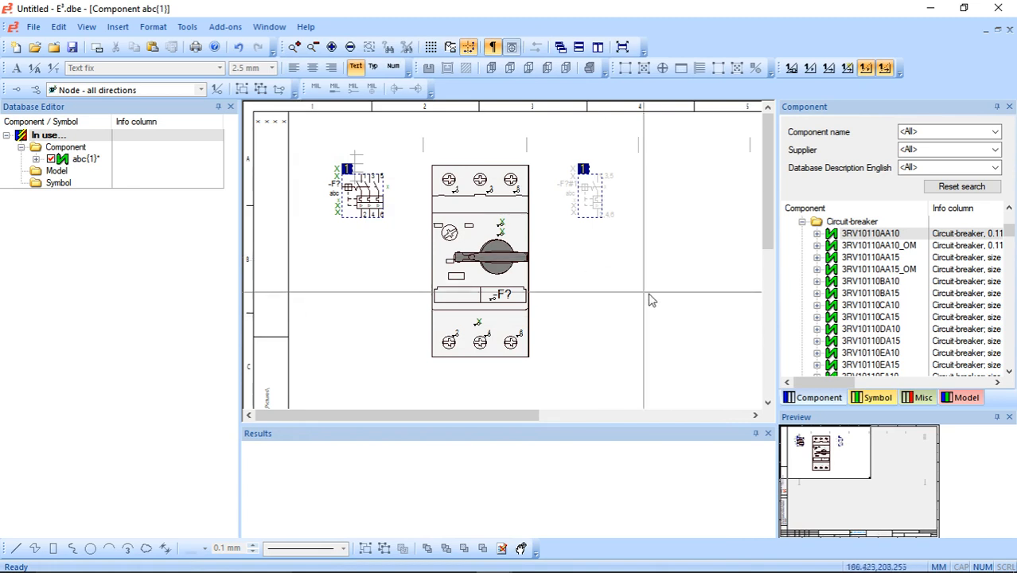
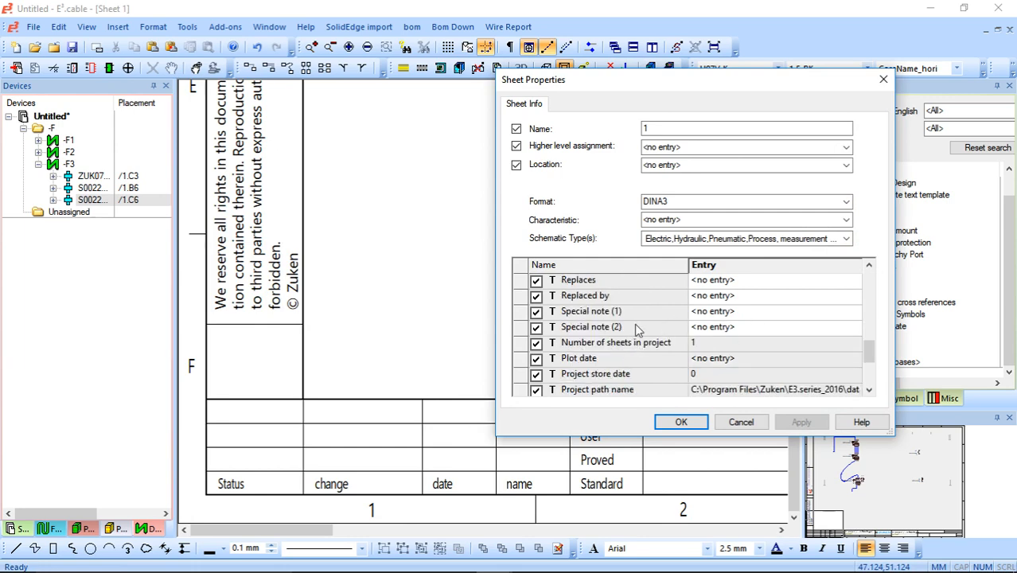
# Step: Review the entries in Sheet 1's properties, cancel them, and examine the sheet's title block
pyautogui.scroll(-3, 636, 329)
pyautogui.scroll(2, 702, 318)
pyautogui.click(730, 423)
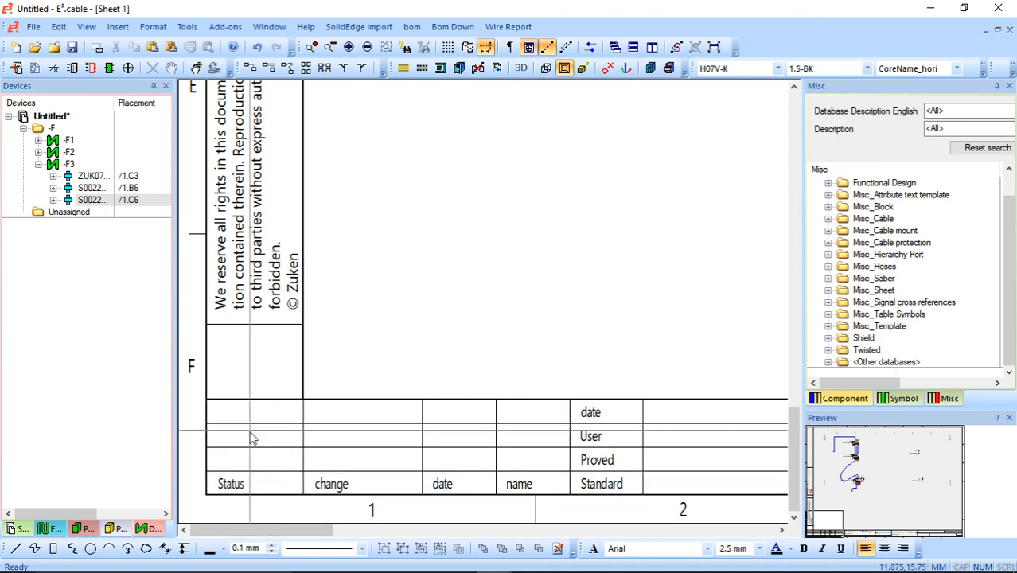
pyautogui.moveTo(285, 531)
pyautogui.mouseDown()
pyautogui.moveTo(426, 532)
pyautogui.moveTo(588, 505)
pyautogui.moveTo(738, 499)
pyautogui.mouseUp()
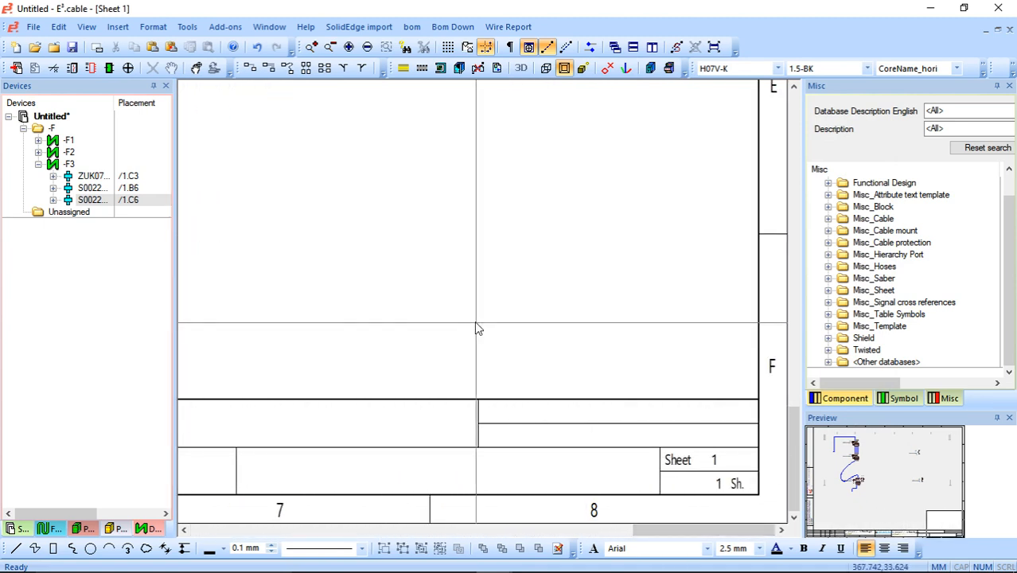
pyautogui.scroll(-3, 475, 321)
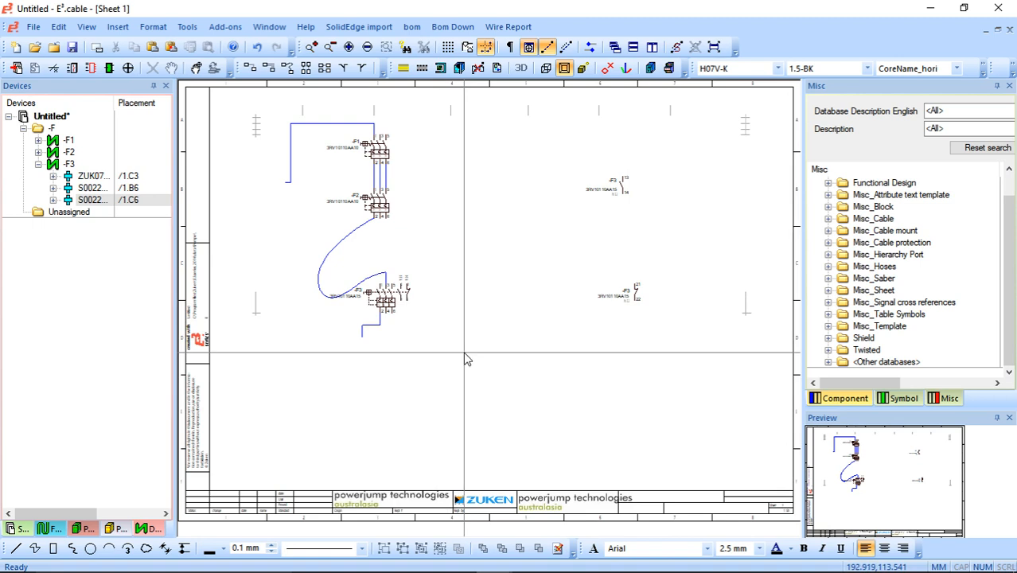
# Step: Choose wire group H07V-K for the connections and collapse the Circuit-breaker folder in the component database
pyautogui.click(778, 68)
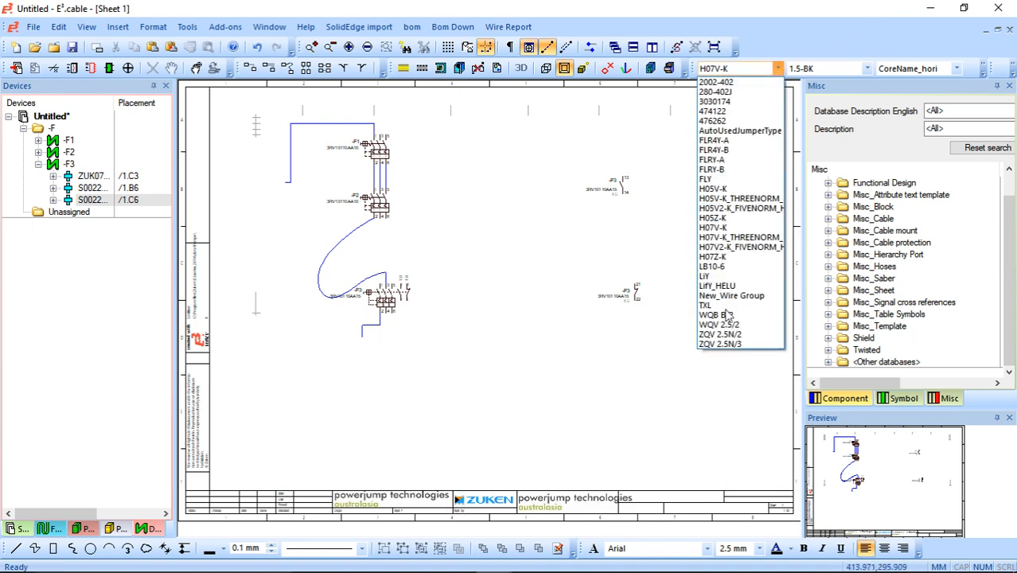
pyautogui.click(741, 226)
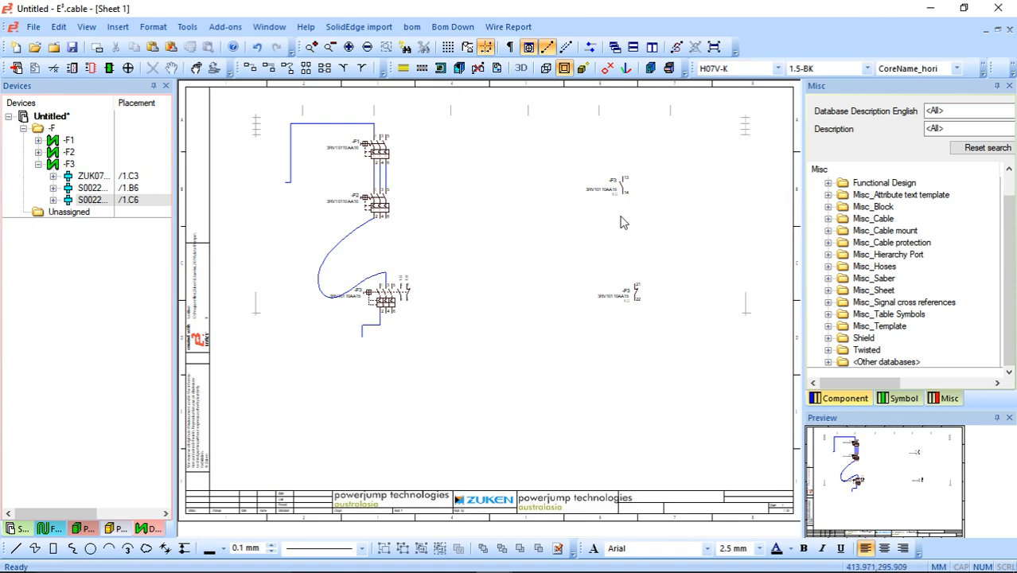
pyautogui.click(844, 400)
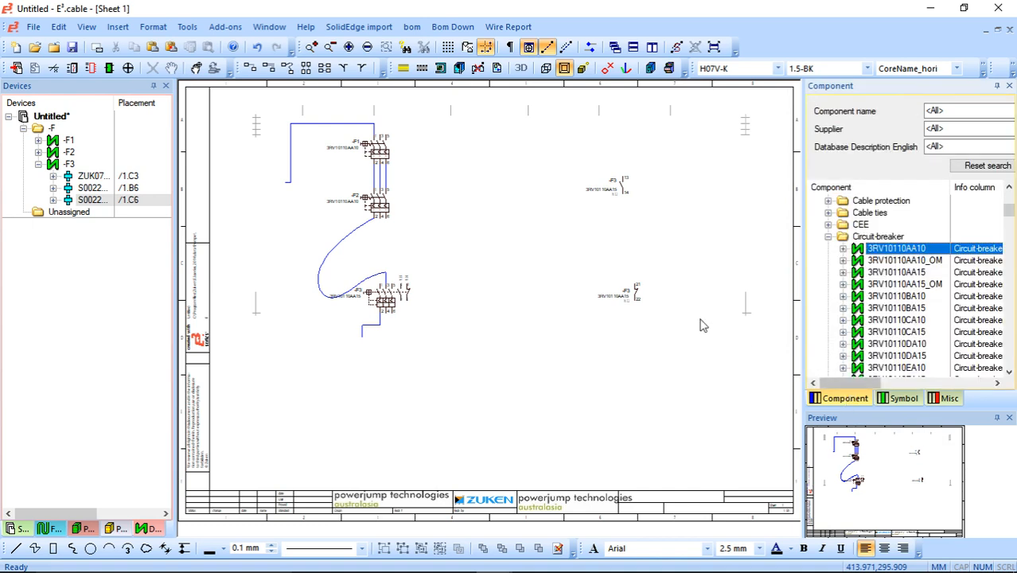
pyautogui.click(829, 238)
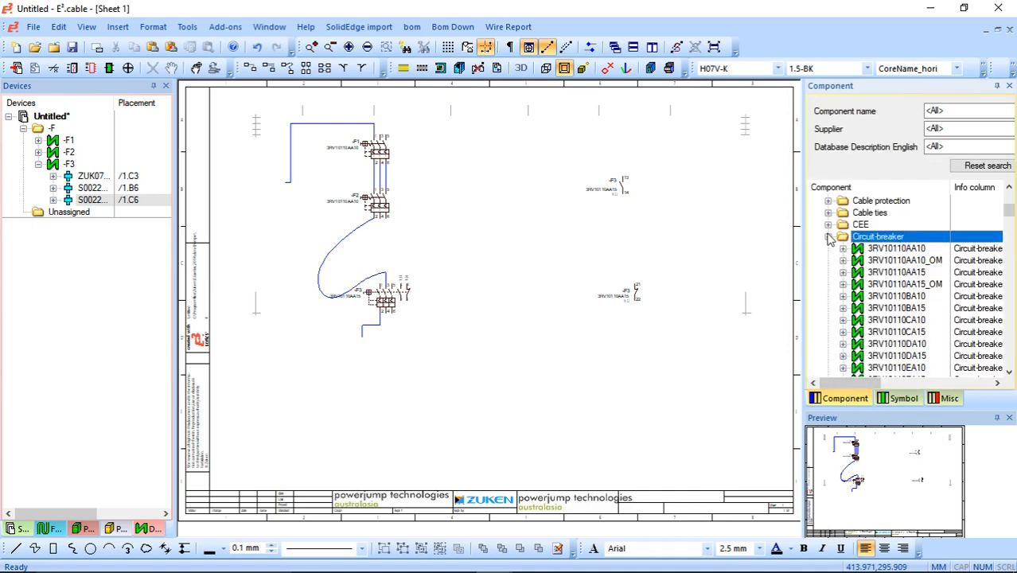
pyautogui.scroll(3, 865, 326)
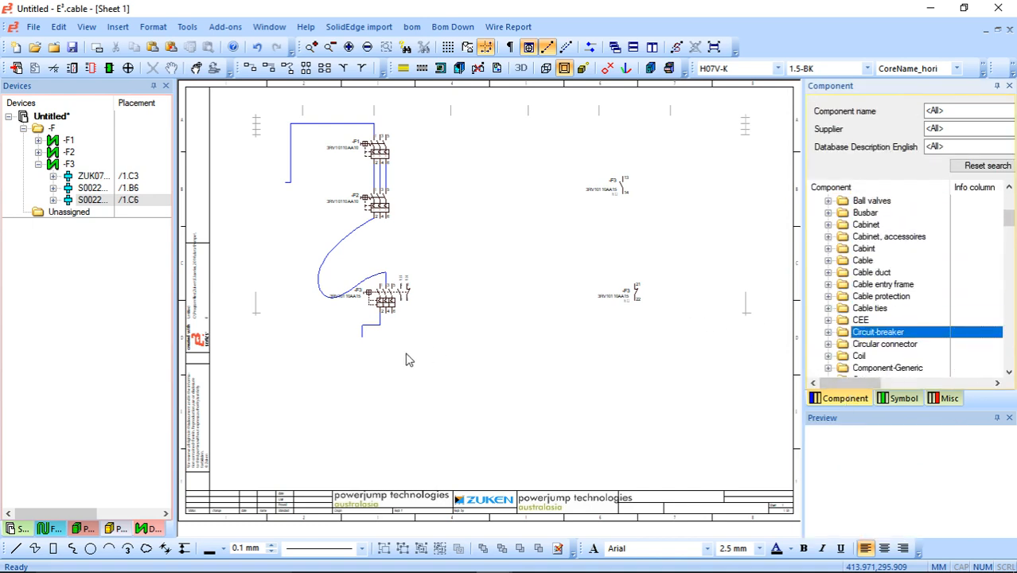
# Step: Reposition circuit breaker -F3 beneath -F2 with its wires attached, and stretch the wire loop below it further down the sheet
pyautogui.moveTo(387, 292); pyautogui.dragTo(442, 298)
pyautogui.moveTo(442, 291); pyautogui.dragTo(328, 270)
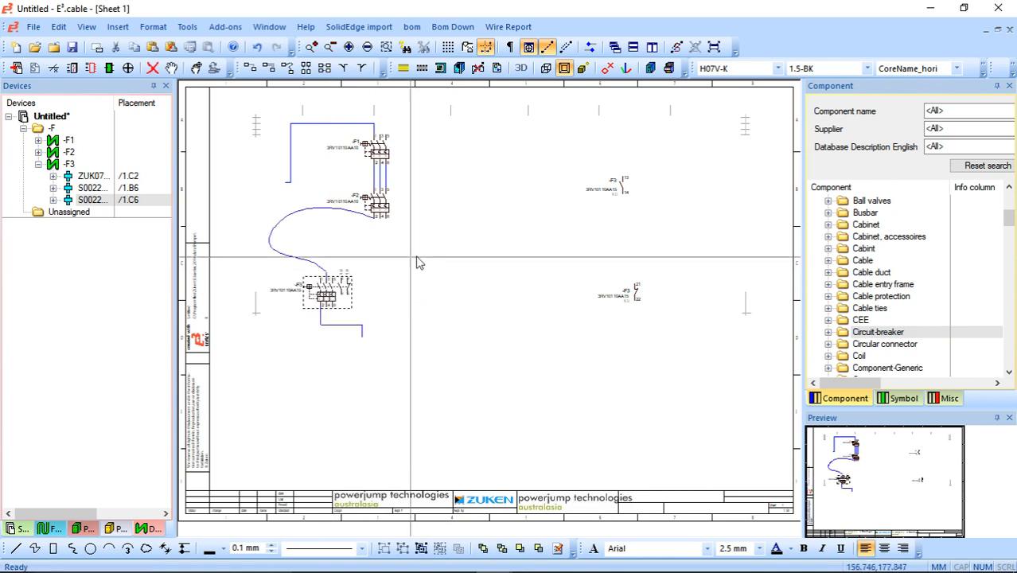
pyautogui.moveTo(356, 325); pyautogui.dragTo(320, 402)
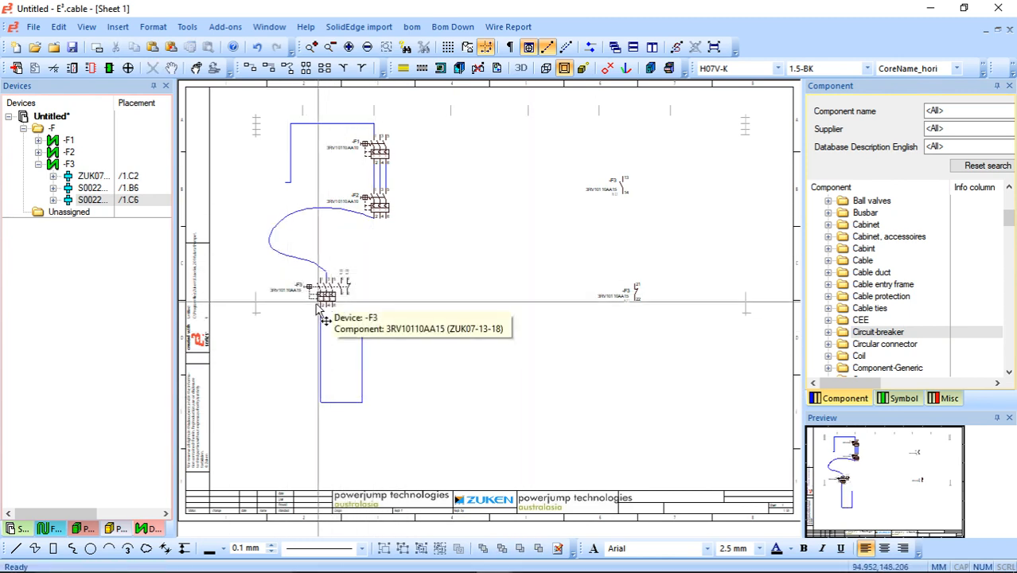
pyautogui.moveTo(333, 319)
pyautogui.mouseDown()
pyautogui.moveTo(341, 307)
pyautogui.moveTo(322, 304)
pyautogui.moveTo(315, 328)
pyautogui.mouseUp()
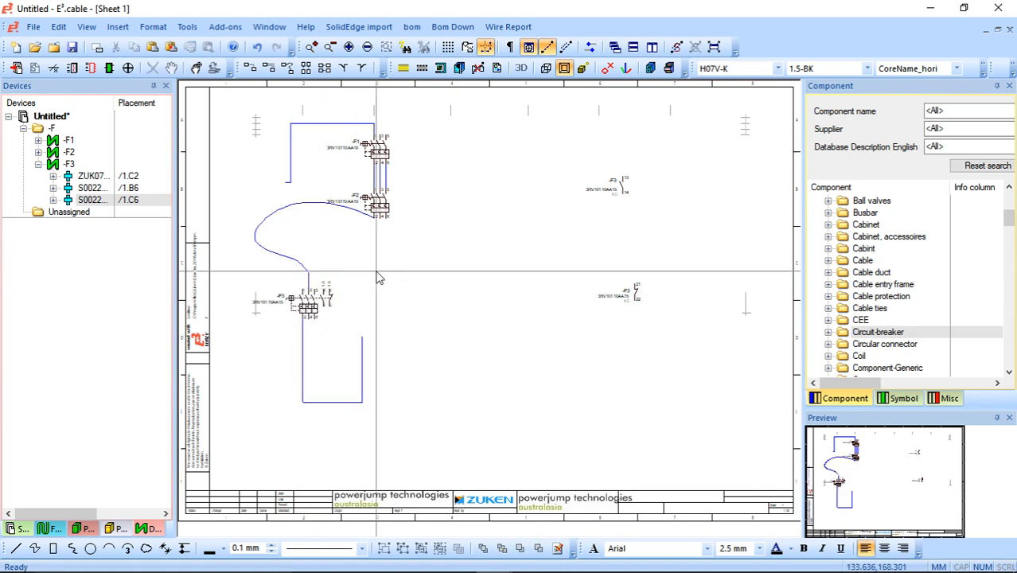
pyautogui.moveTo(310, 305); pyautogui.dragTo(406, 341)
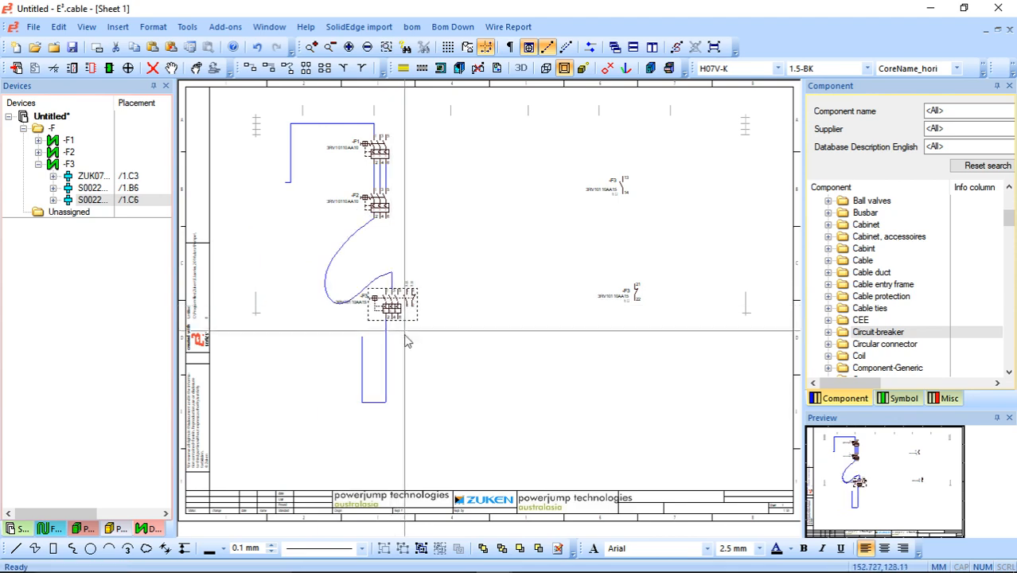
# Step: Move circuit breakers -F1 and -F2 to the right with their connections attached, leaving -F2 staggered below -F1
pyautogui.scroll(2, 275, 136)
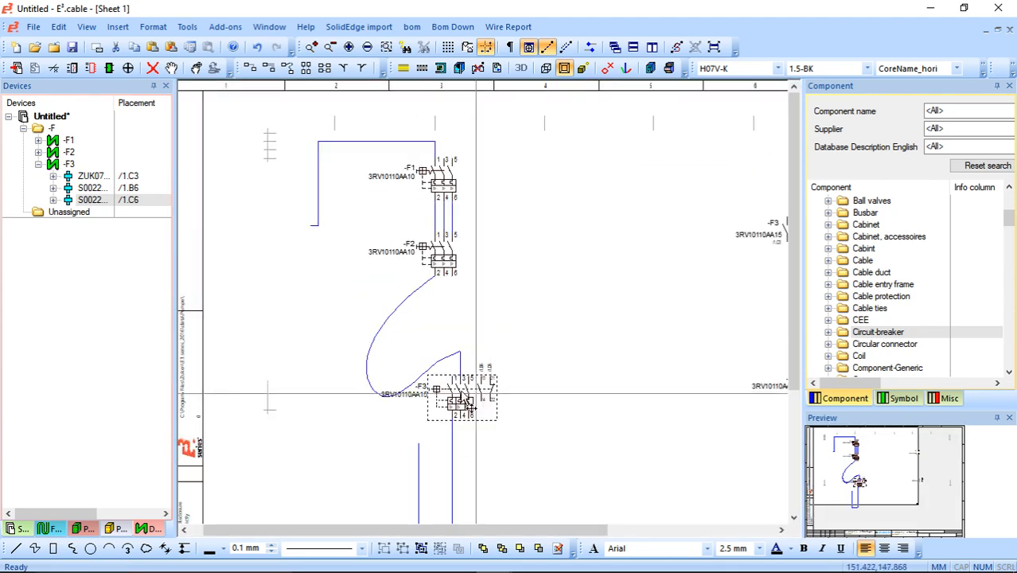
pyautogui.moveTo(452, 191); pyautogui.dragTo(621, 197)
pyautogui.moveTo(442, 263); pyautogui.dragTo(553, 288)
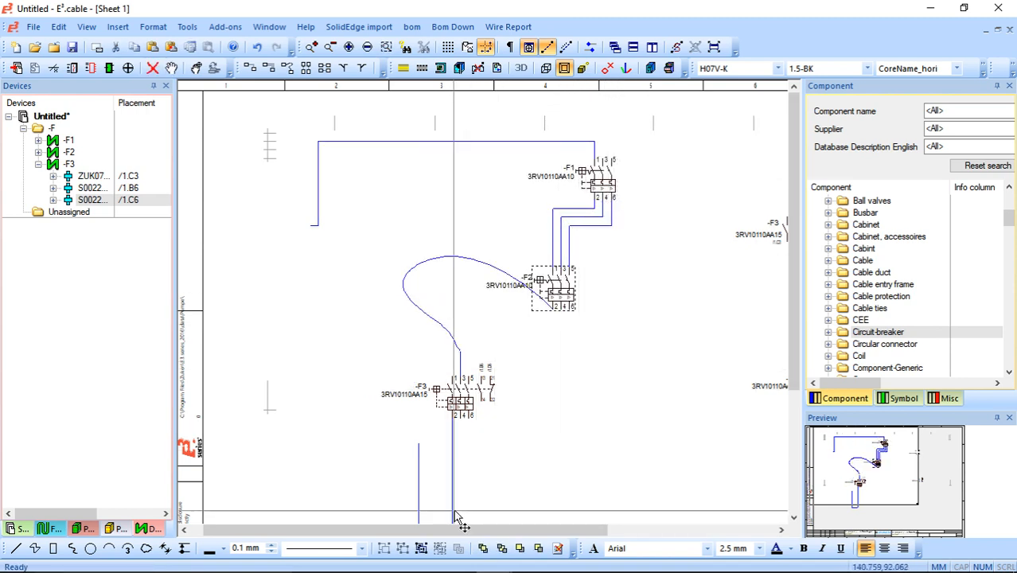
# Step: Look up where signal #1 is used in the project and close the search results
pyautogui.moveTo(457, 527); pyautogui.dragTo(523, 528)
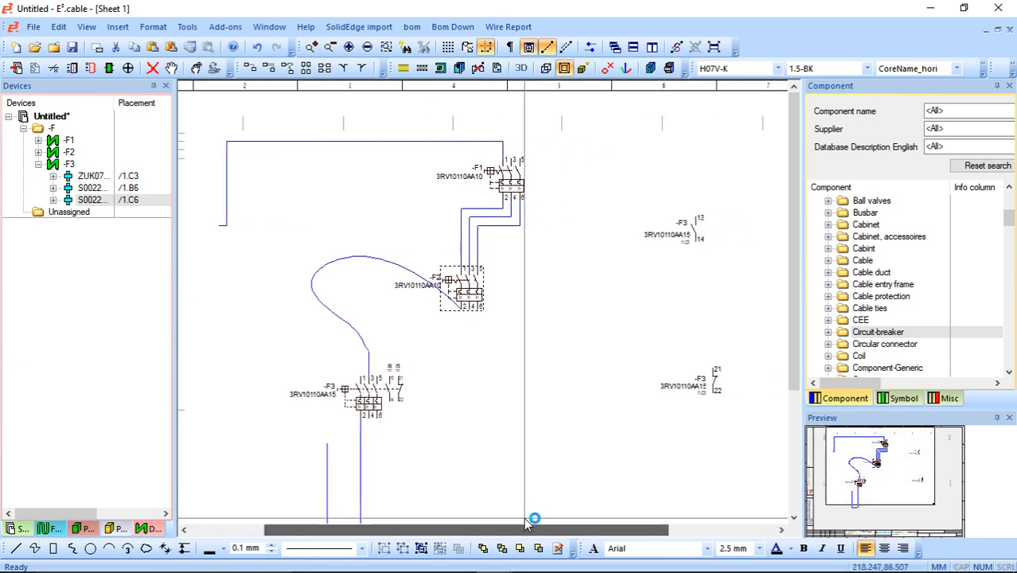
pyautogui.click(487, 226)
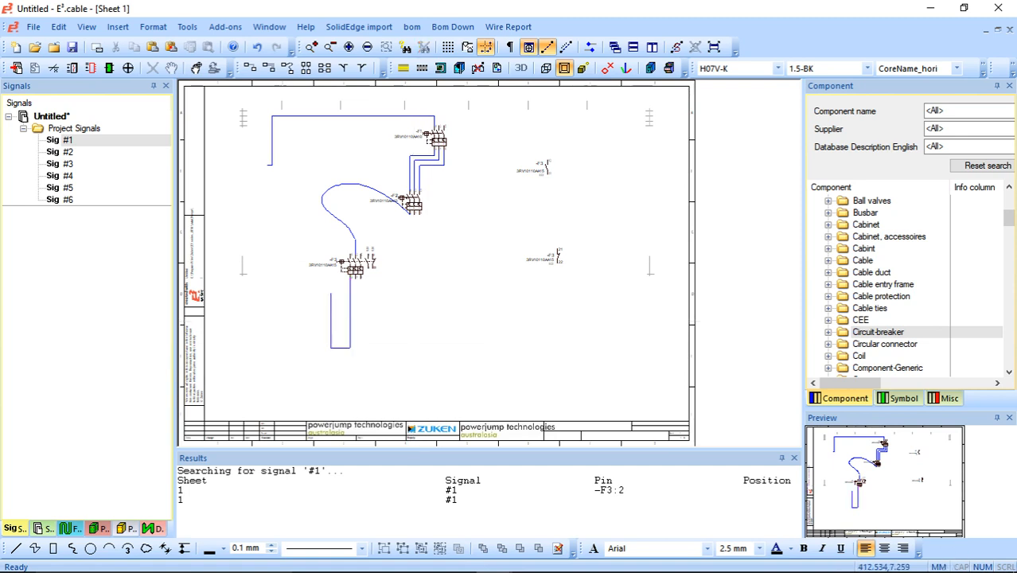
pyautogui.click(793, 458)
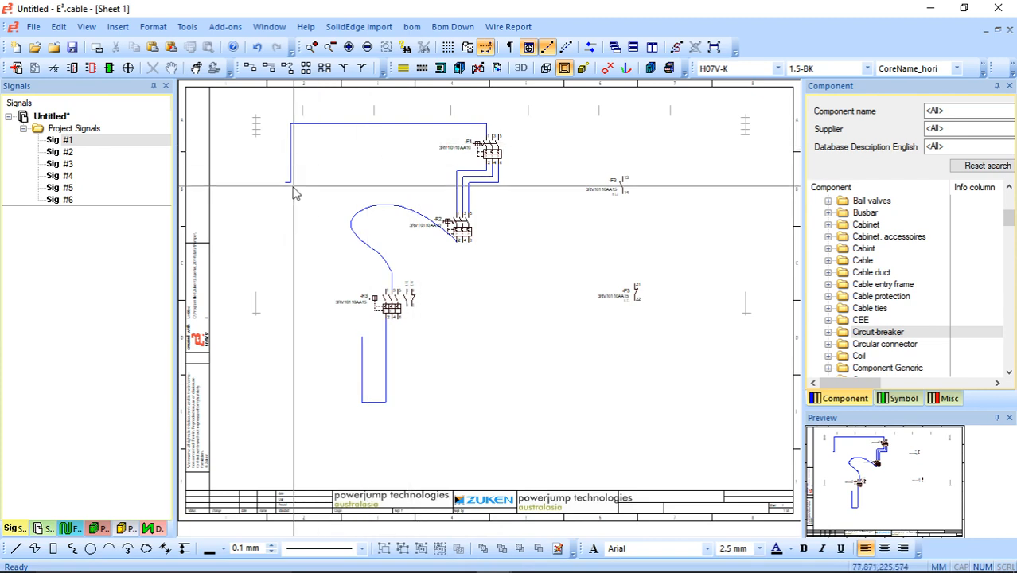
# Step: Display the dotted grid across the whole schematic sheet
pyautogui.moveTo(226, 114); pyautogui.dragTo(738, 427, button='middle')
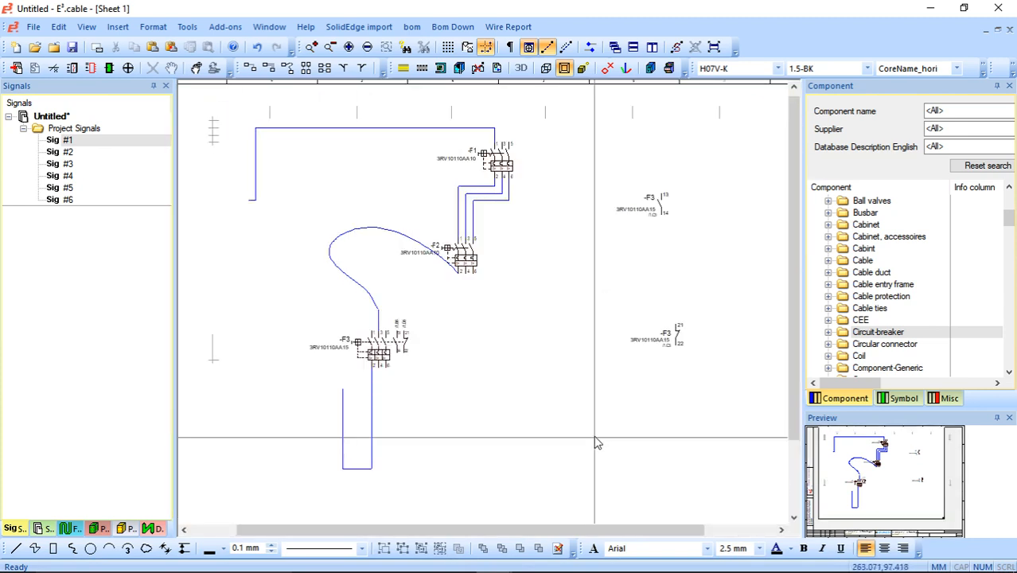
pyautogui.scroll(-1, 868, 273)
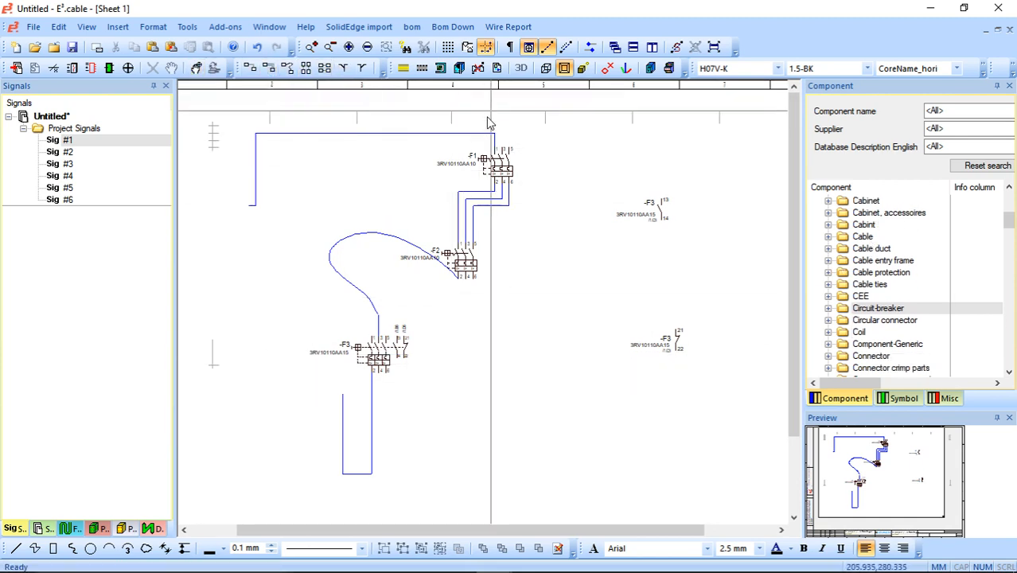
pyautogui.click(449, 48)
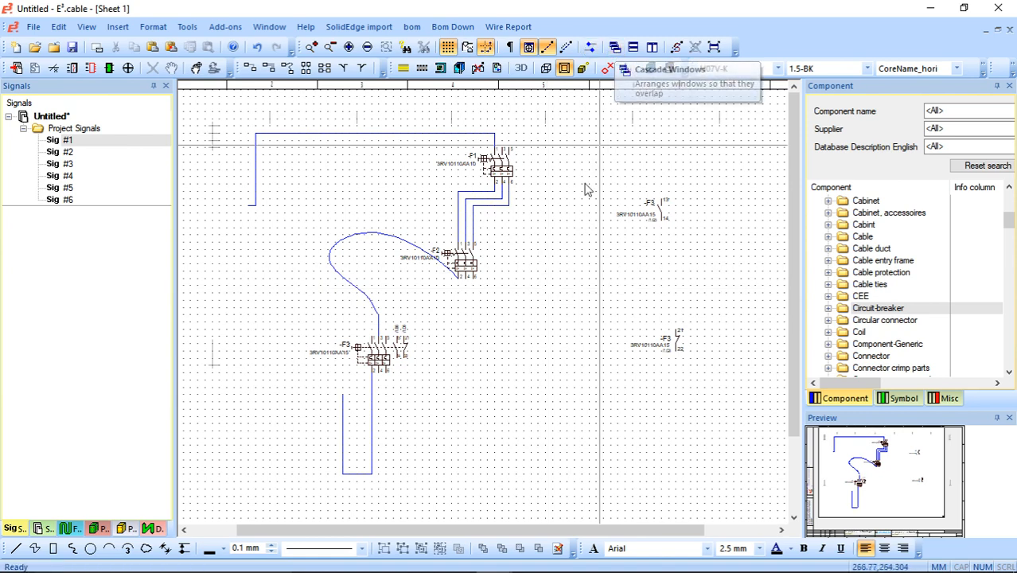
pyautogui.scroll(-1, 515, 431)
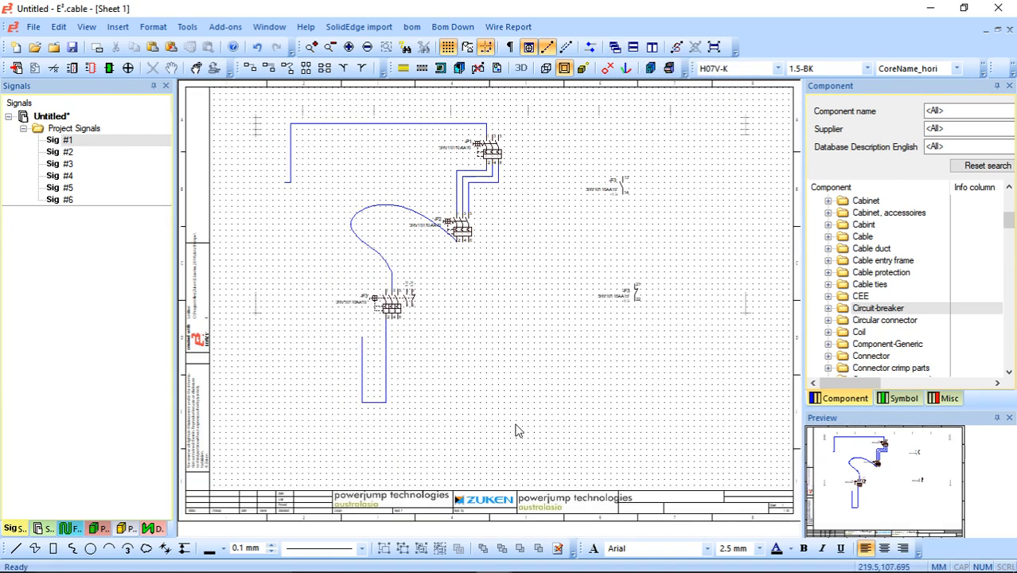
pyautogui.moveTo(491, 571)
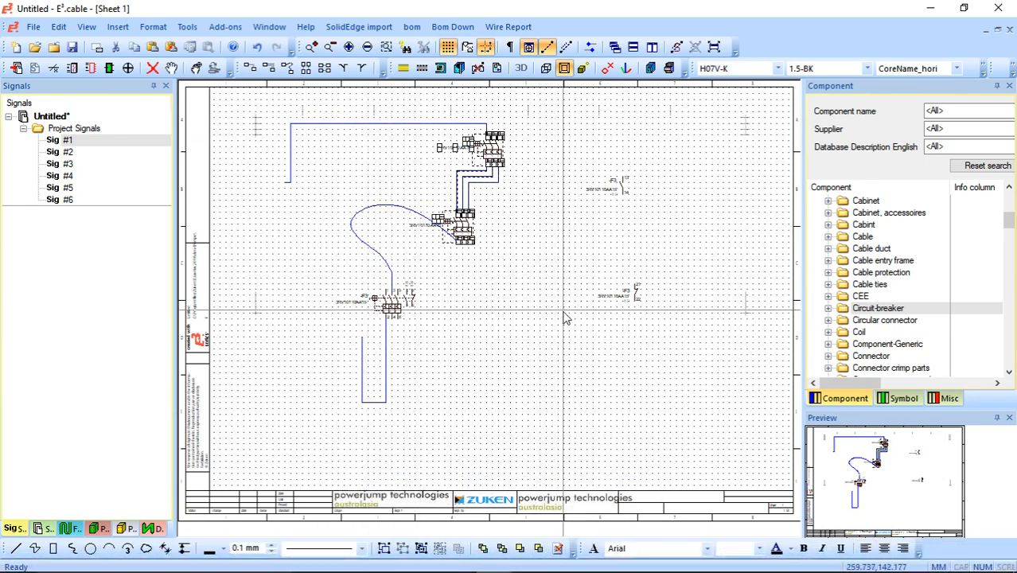
# Step: Copy circuit breaker -F1 and paste the duplicate to its right, above the -F3 auxiliary contact 13/14
pyautogui.scroll(2, 637, 382)
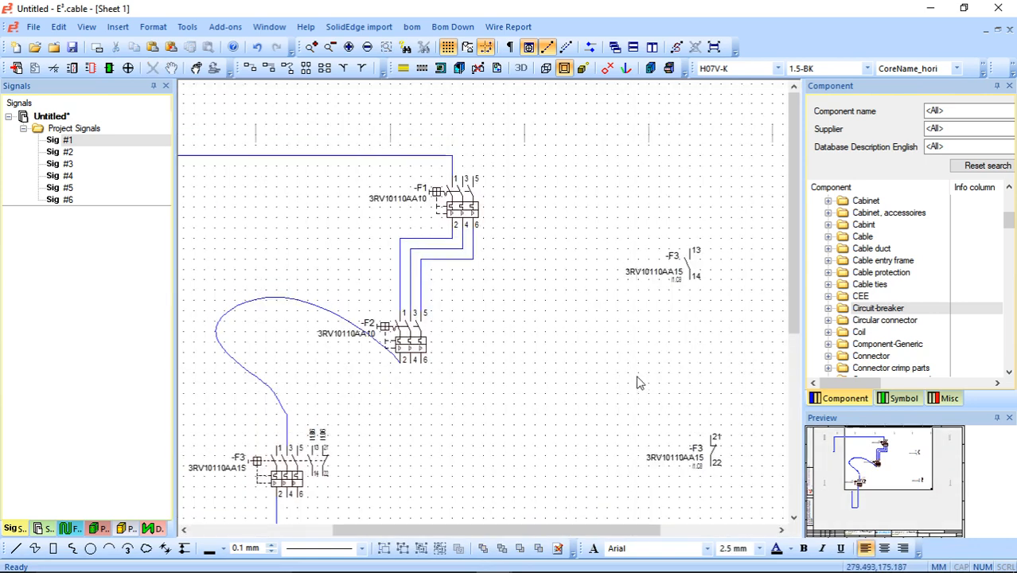
pyautogui.click(461, 208)
pyautogui.hotkey('ctrl', 'c')
pyautogui.hotkey('ctrl', 'v')
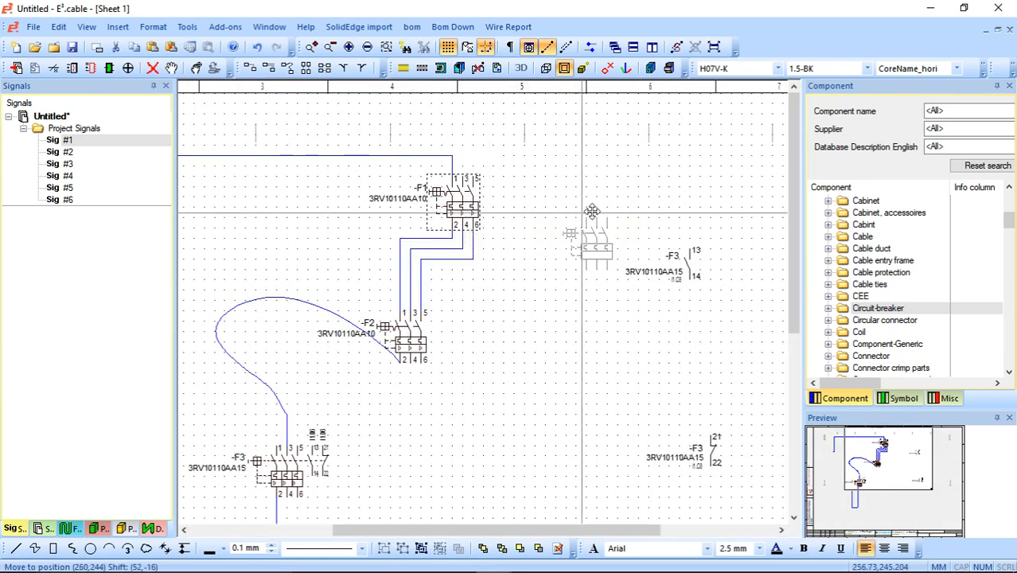
pyautogui.click(617, 189)
# Step: Copy circuit breakers -F1 and -F2 together with their connecting wires and paste the group beside the originals
pyautogui.moveTo(344, 146); pyautogui.dragTo(568, 452)
pyautogui.hotkey('ctrl', 'c')
pyautogui.hotkey('ctrl', 'v')
pyautogui.click(524, 419)
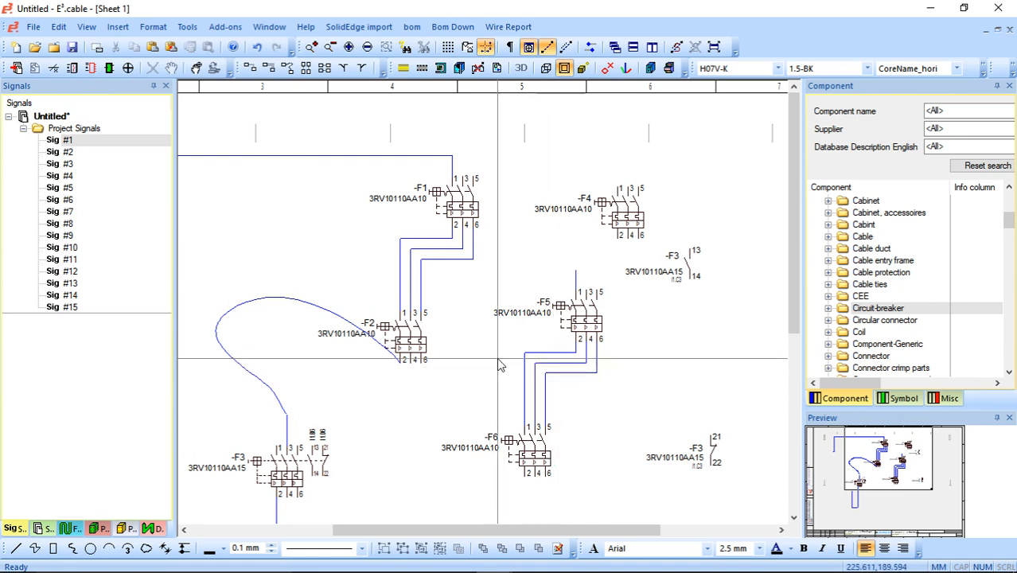
# Step: Place a new device view of -F3 using View #1, number 1, as single pins in the space left of -F1
pyautogui.click(150, 528)
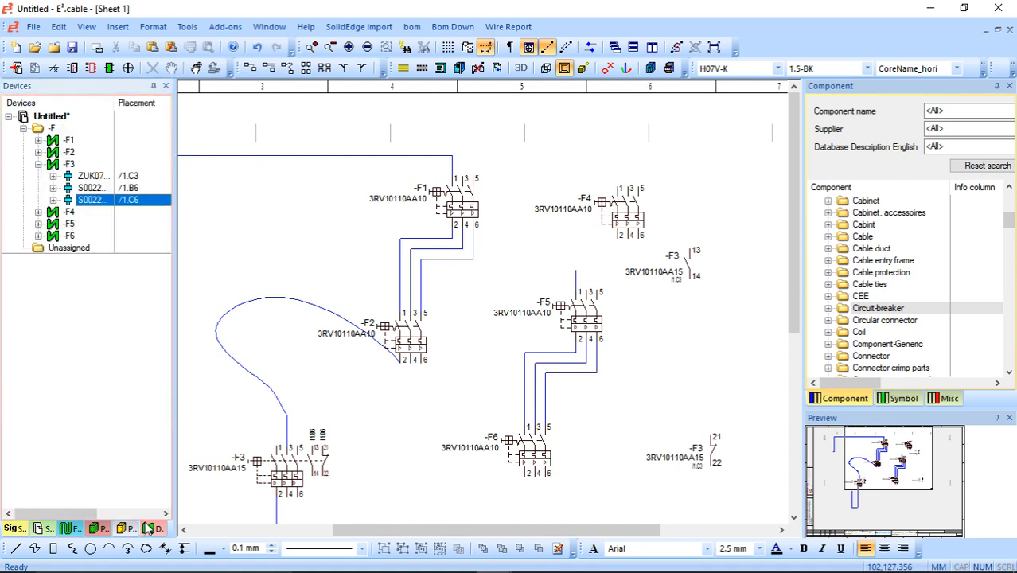
pyautogui.rightClick(70, 166)
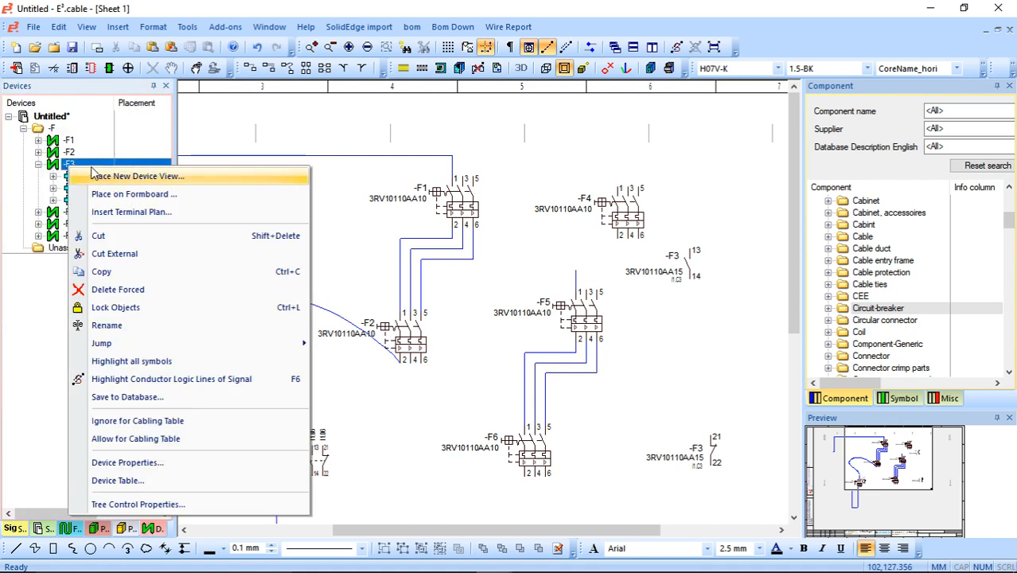
pyautogui.click(156, 178)
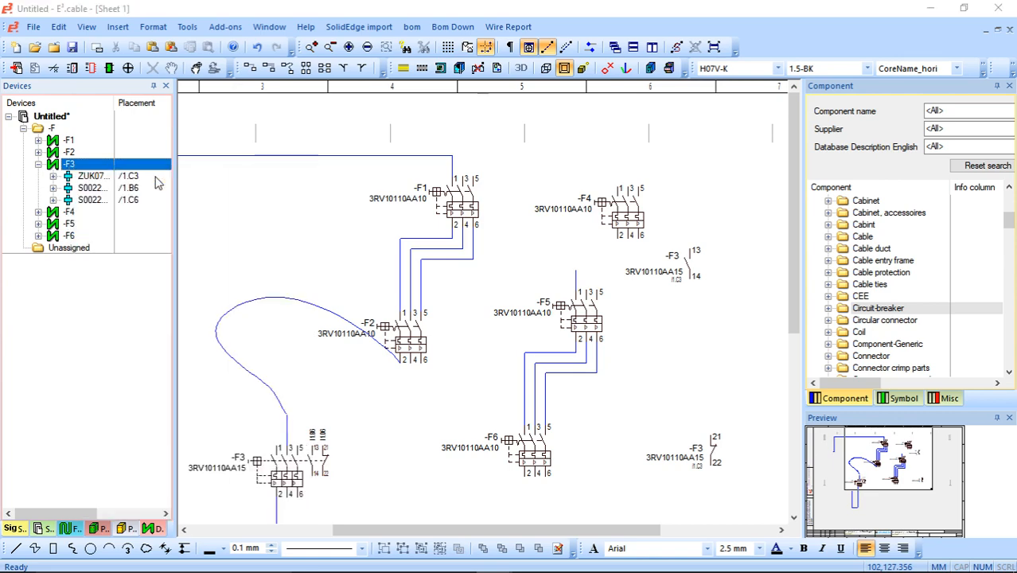
pyautogui.click(298, 182)
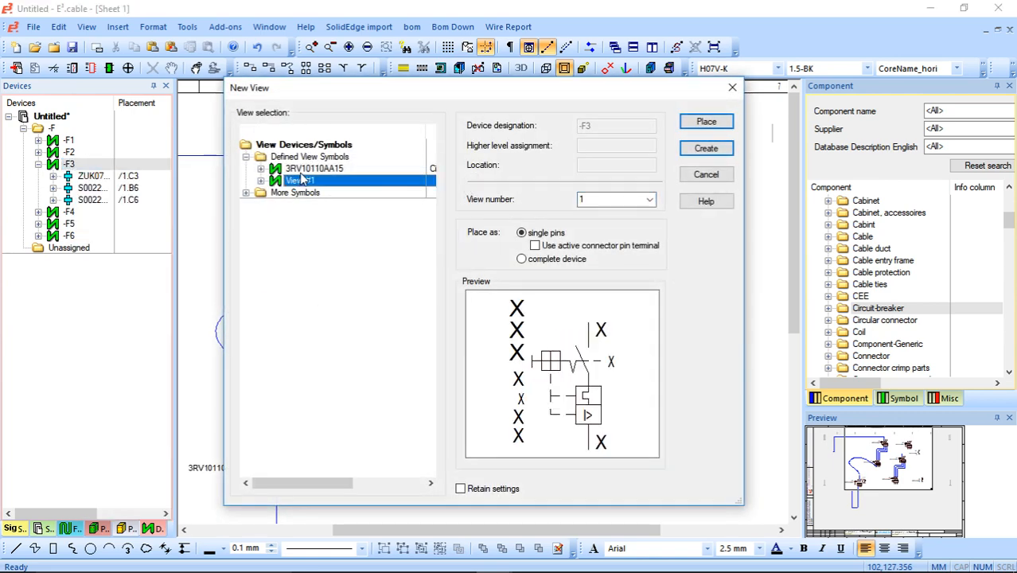
pyautogui.click(301, 170)
pyautogui.click(302, 182)
pyautogui.click(707, 122)
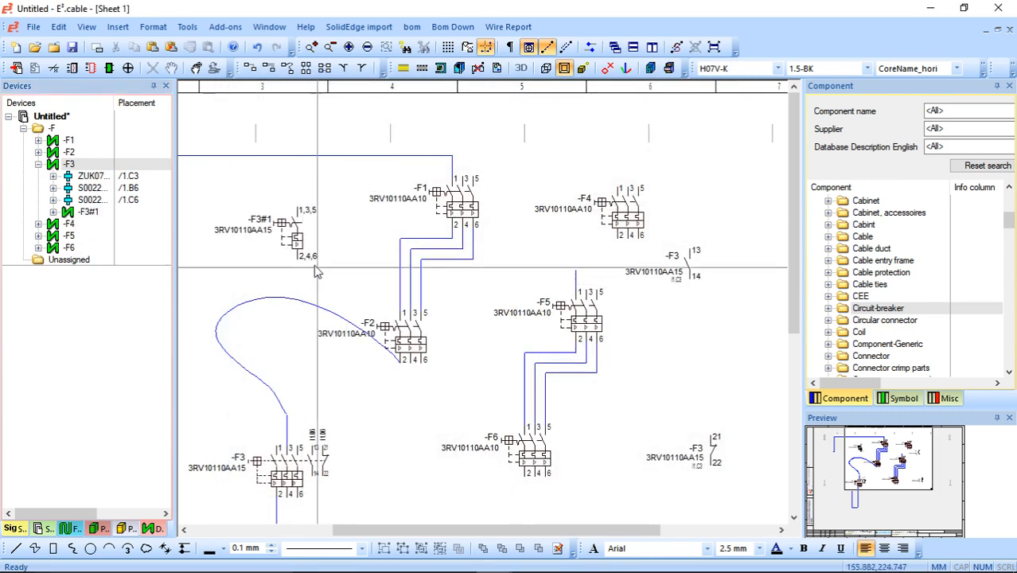
pyautogui.click(267, 214)
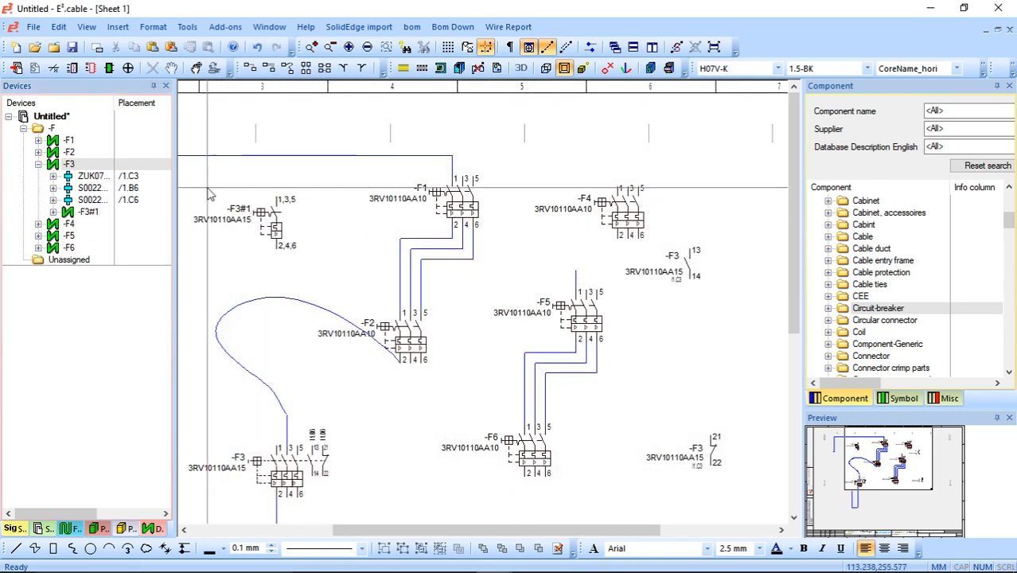
# Step: Examine the new -F3 view's grouped pins up close and move the view further left, above the curved wire
pyautogui.moveTo(209, 189); pyautogui.dragTo(309, 254, button='middle')
pyautogui.middleClick(429, 362)
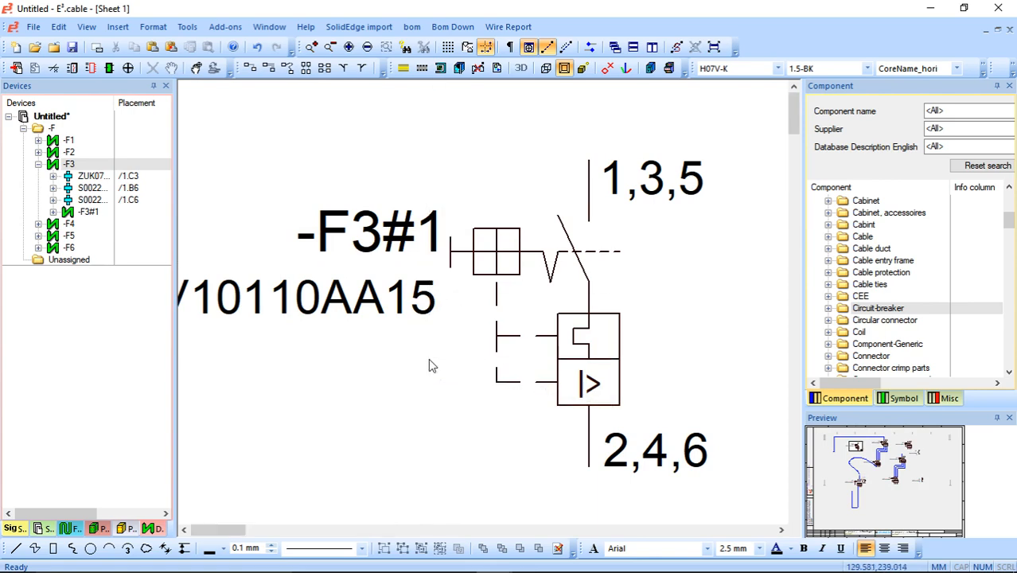
pyautogui.moveTo(323, 116); pyautogui.dragTo(589, 312, button='middle')
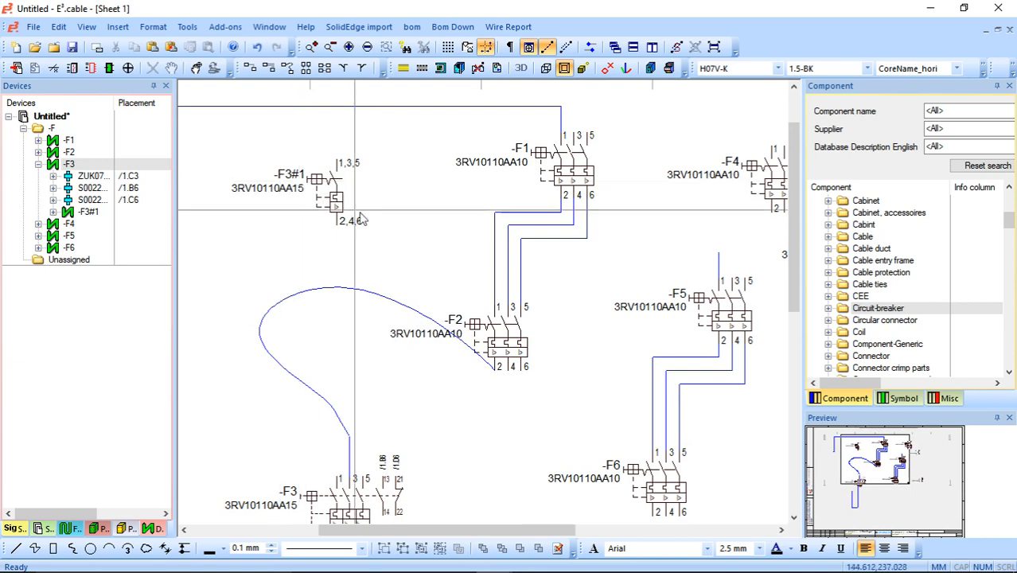
pyautogui.moveTo(312, 209); pyautogui.dragTo(222, 235)
pyautogui.click(257, 278)
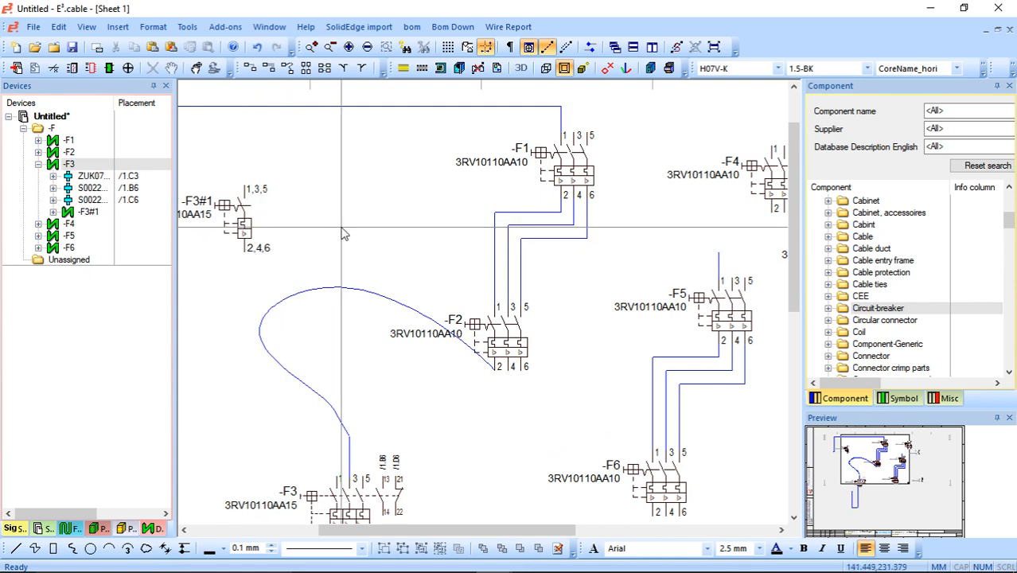
# Step: Generate a Bill of Material report as a project sheet
pyautogui.scroll(-3, 341, 227)
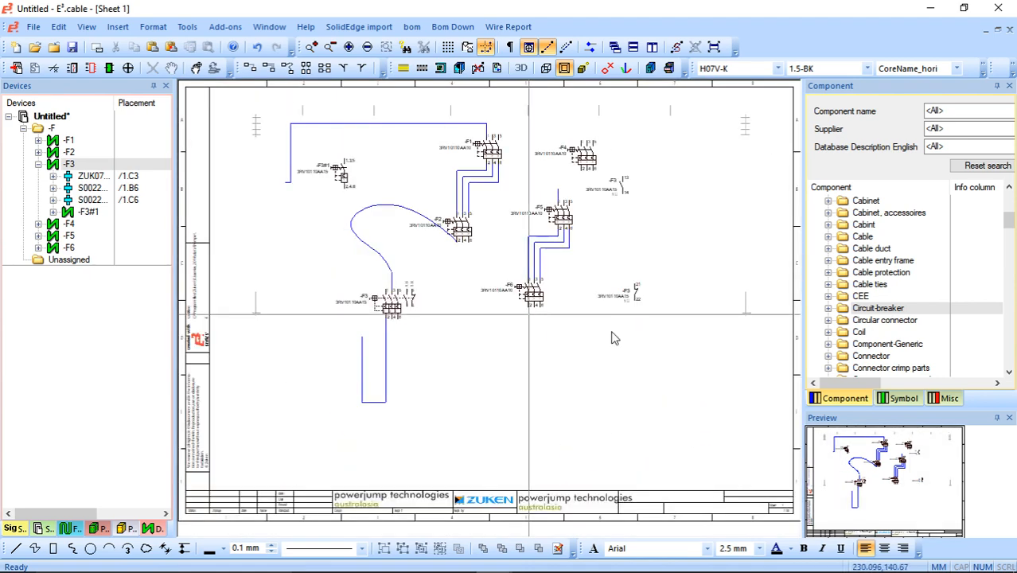
pyautogui.click(187, 28)
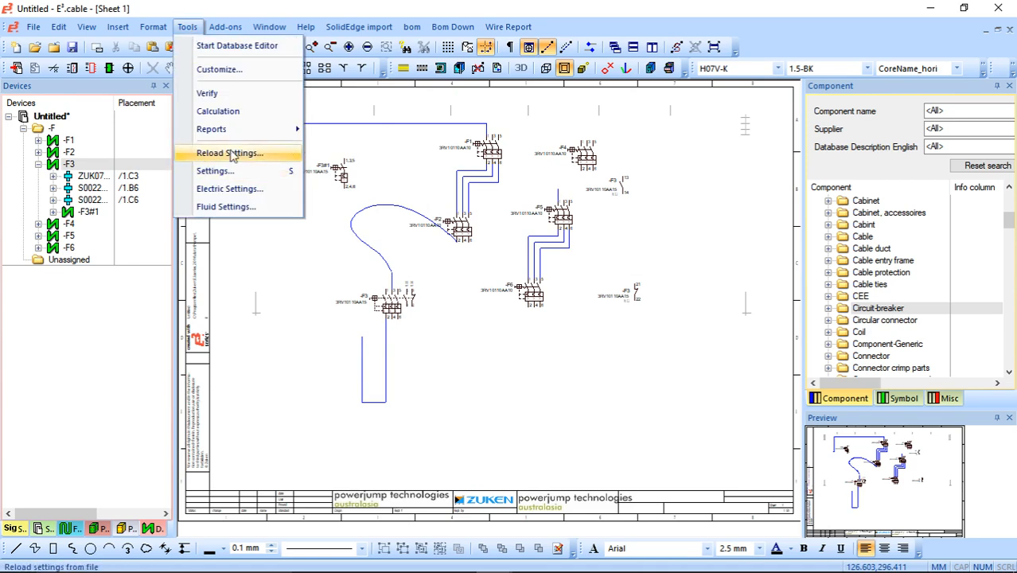
pyautogui.moveTo(243, 137)
pyautogui.moveTo(338, 134)
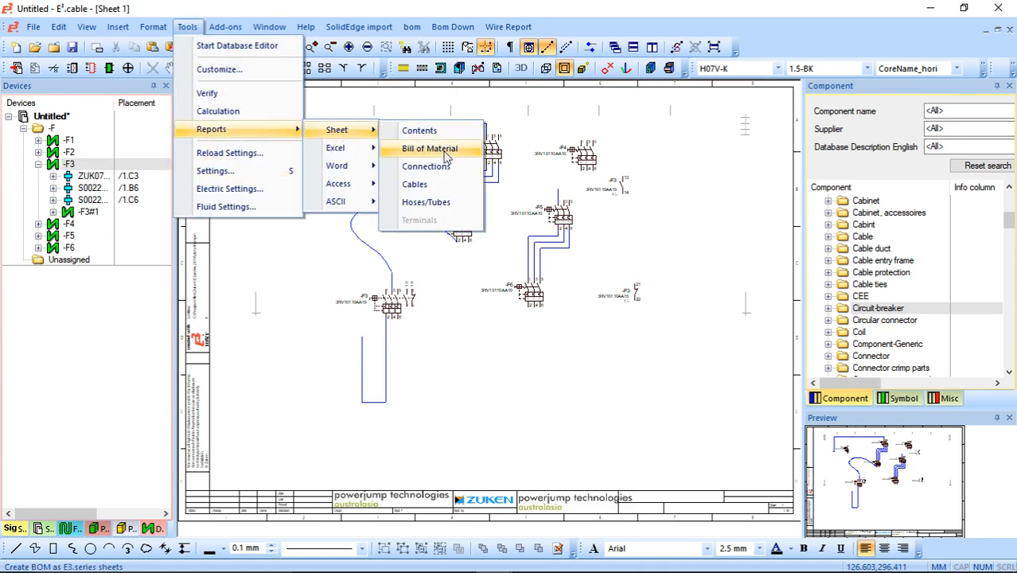
pyautogui.click(446, 151)
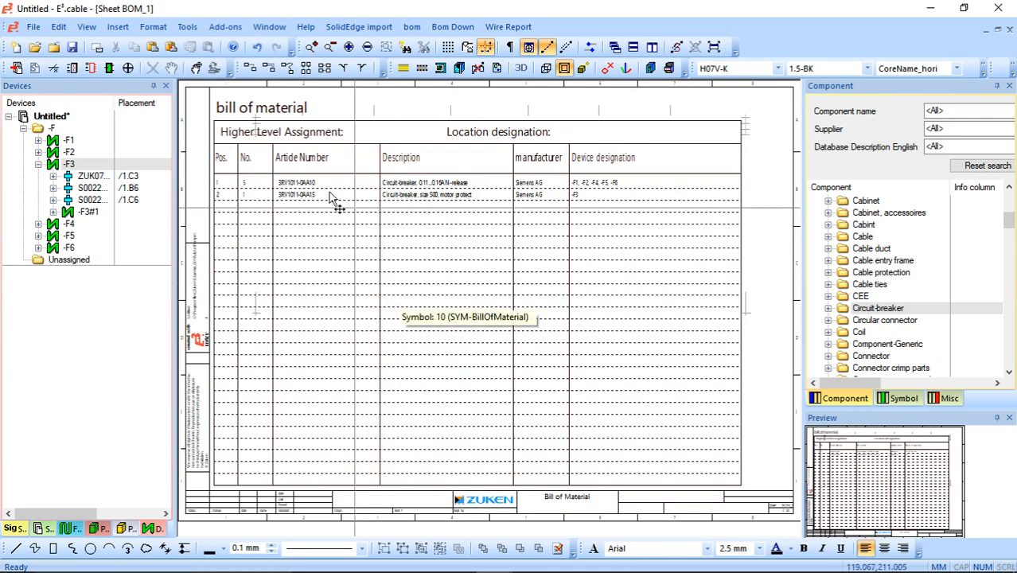